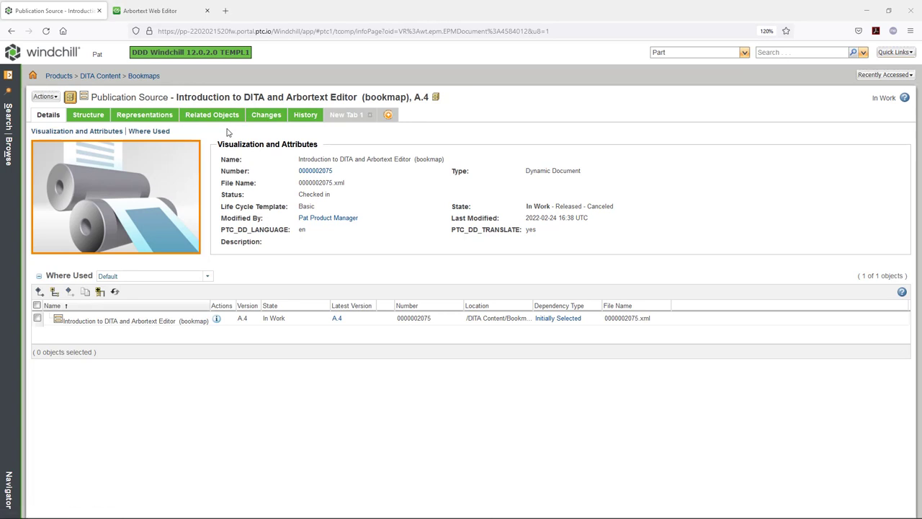
- Look over the bookmap's Open In choices in Windchill, and switch to the bookmap in Arbortext Web Editor
click(45, 95)
mouse_move(52, 103)
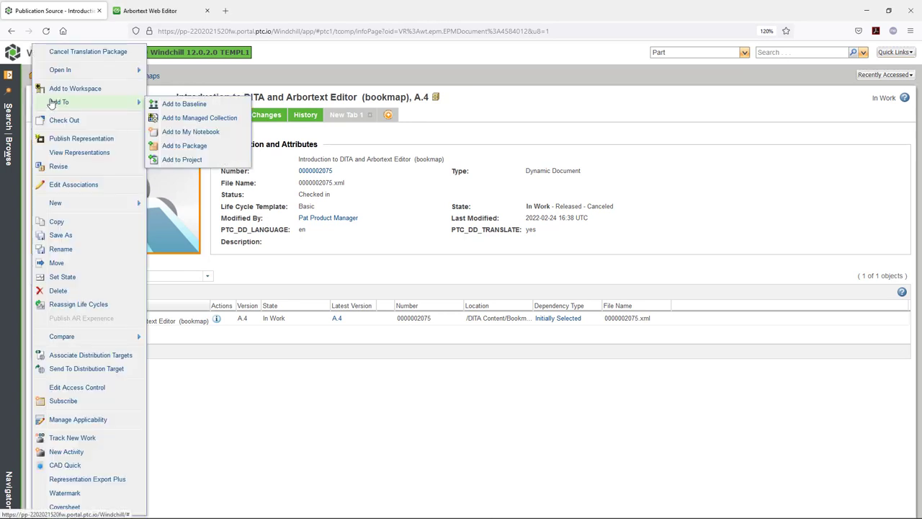
mouse_move(72, 70)
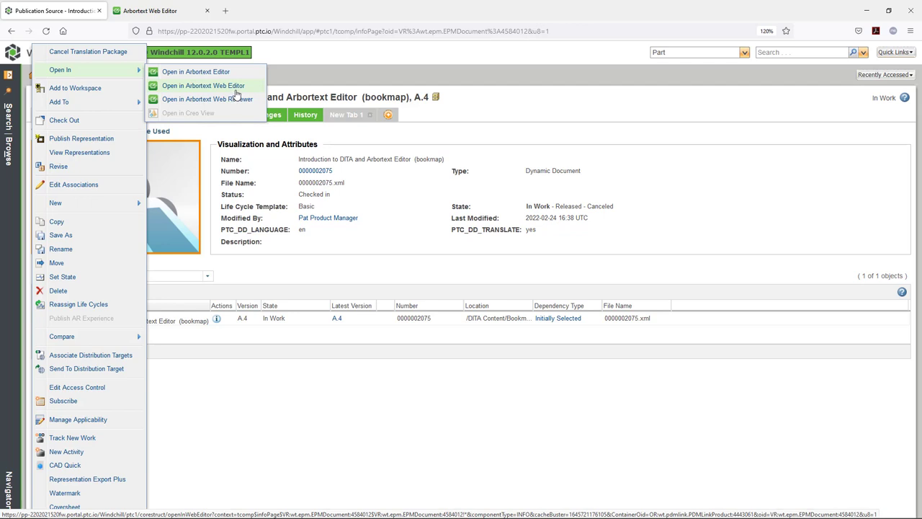
click(298, 86)
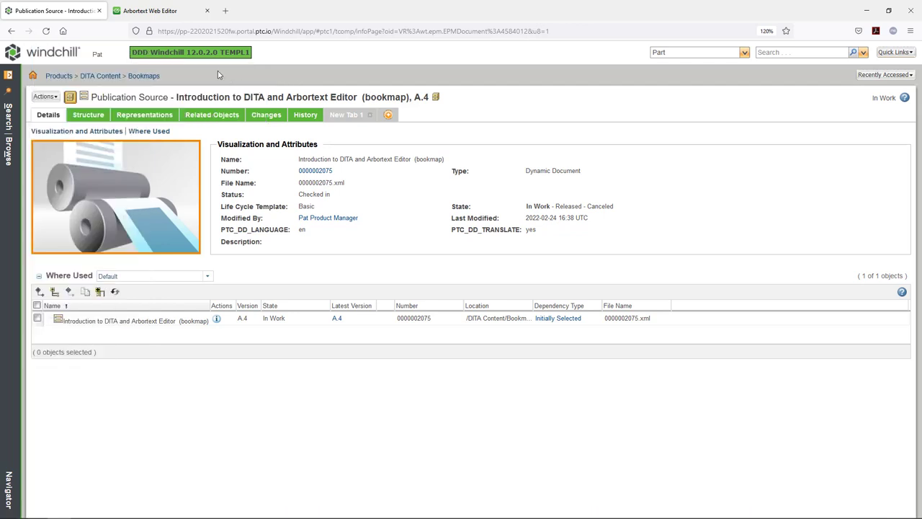
click(183, 14)
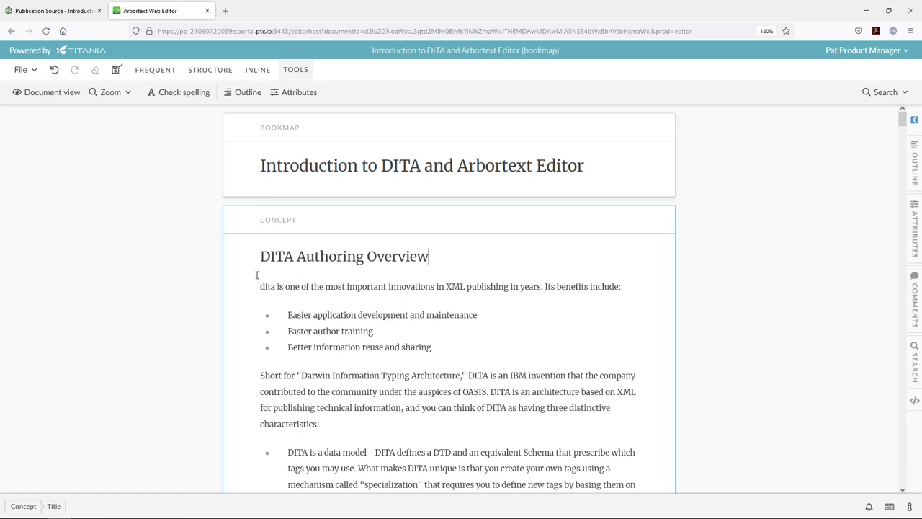
- Examine the bookmap's topic hierarchy in the outline, and hide the outline again
click(915, 153)
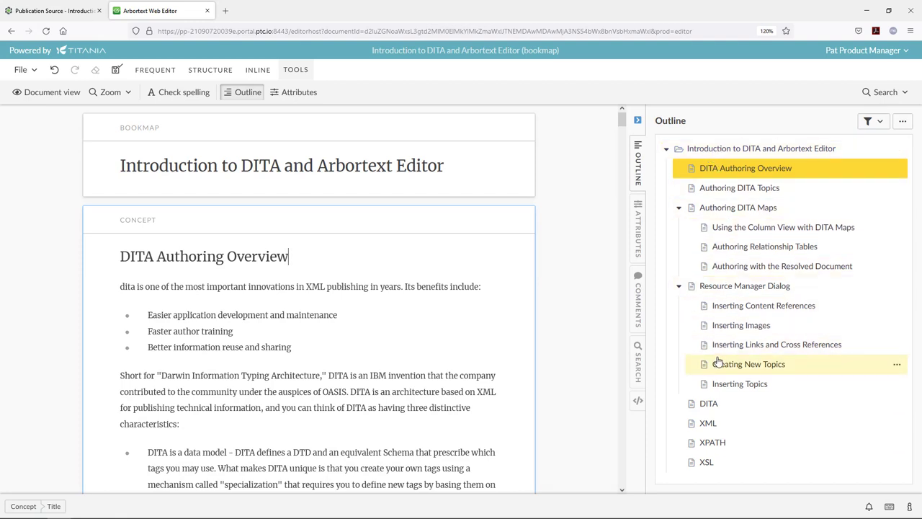
click(637, 165)
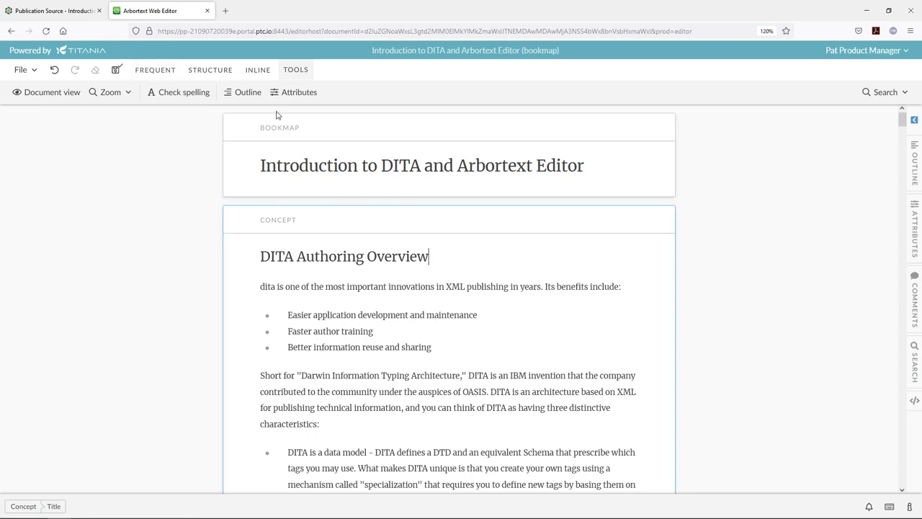
- Append the word "Edit" to the "DITA Authoring Overview" concept title
click(159, 71)
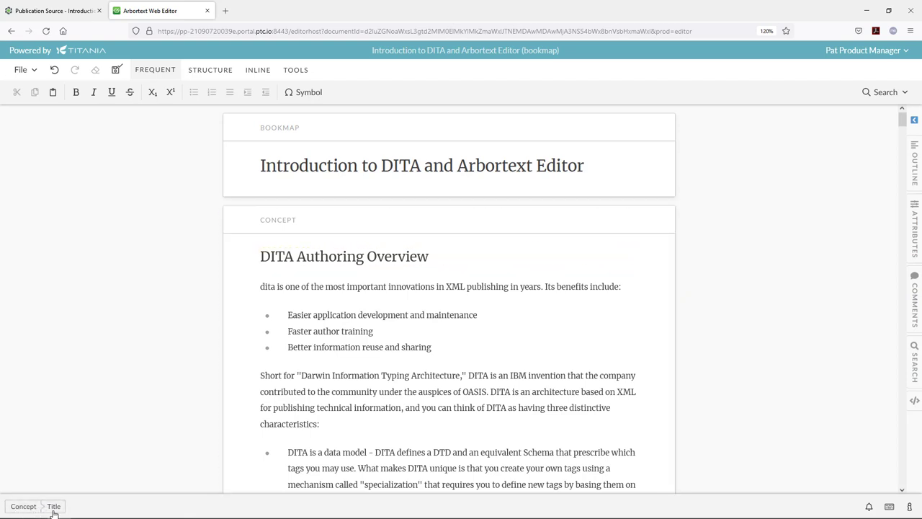
click(430, 257)
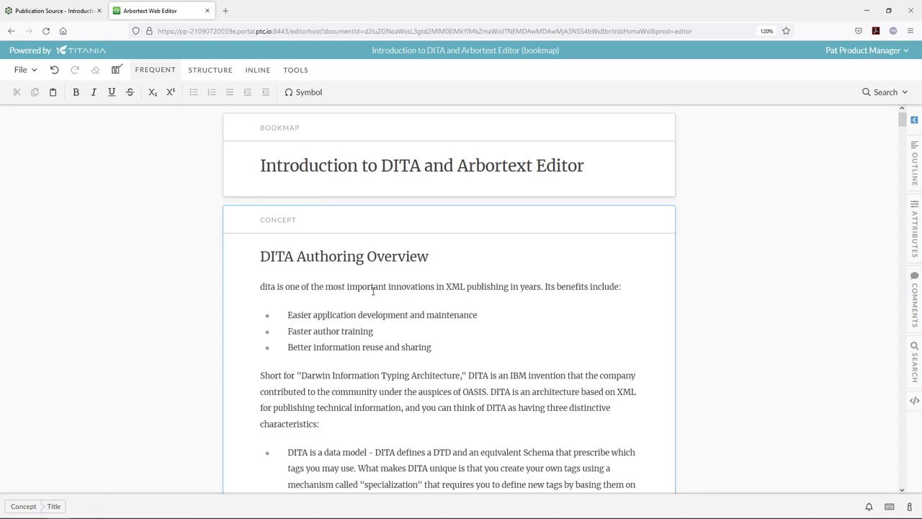
text(Edit)
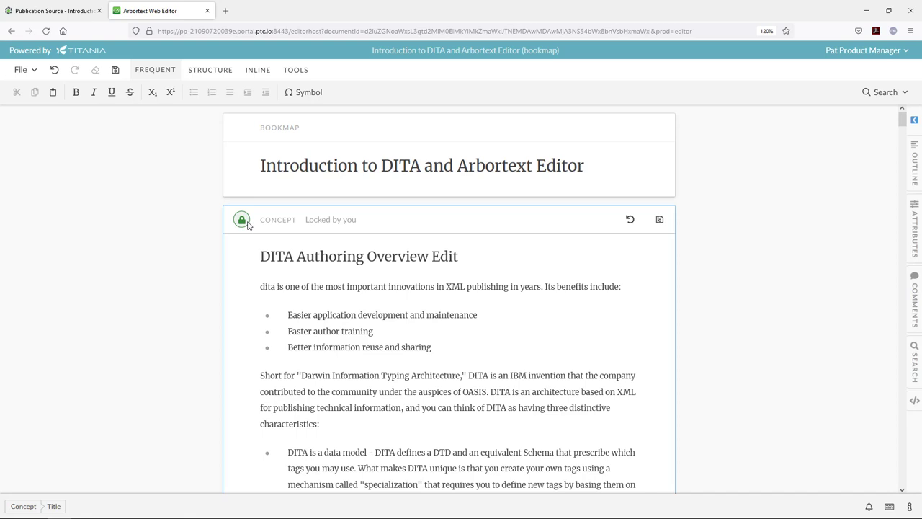
mouse_move(247, 225)
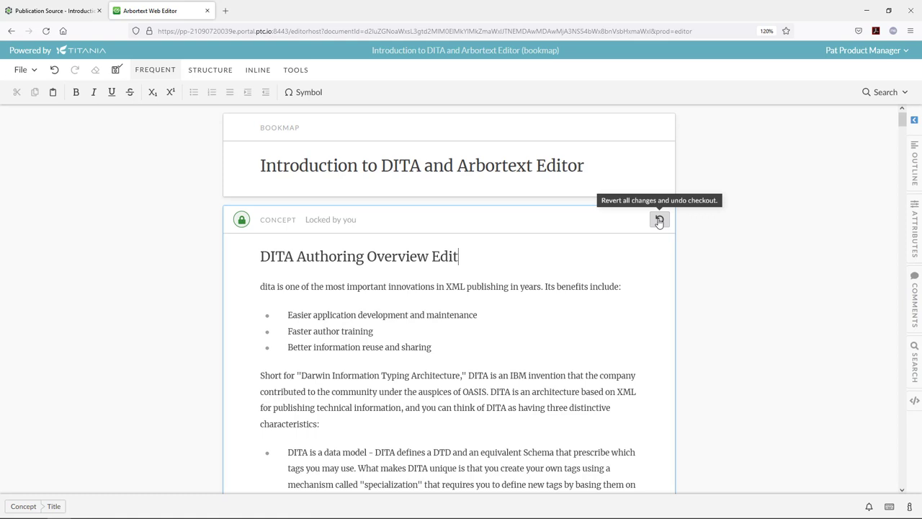
- Insert "New Sentence." before "Its benefits include:" in the concept's first paragraph, and save the change
click(624, 289)
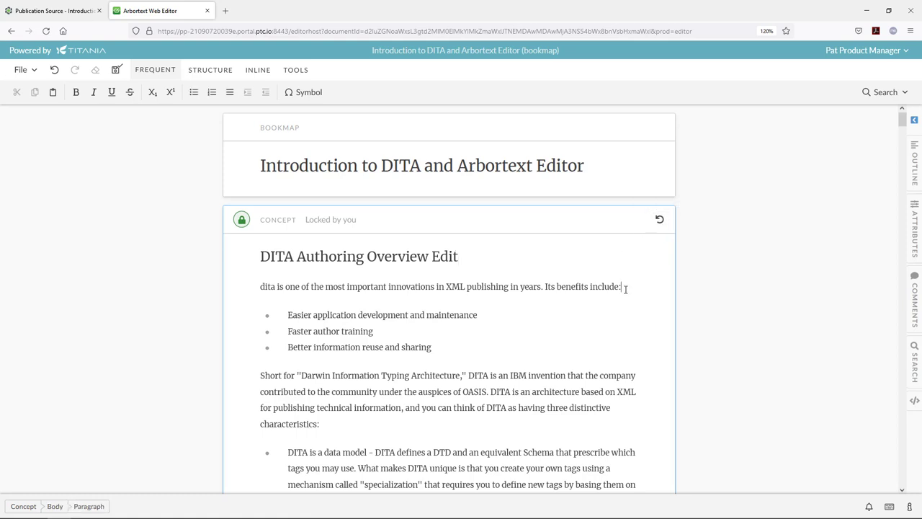
click(545, 286)
key(Delete)
text(New Senten)
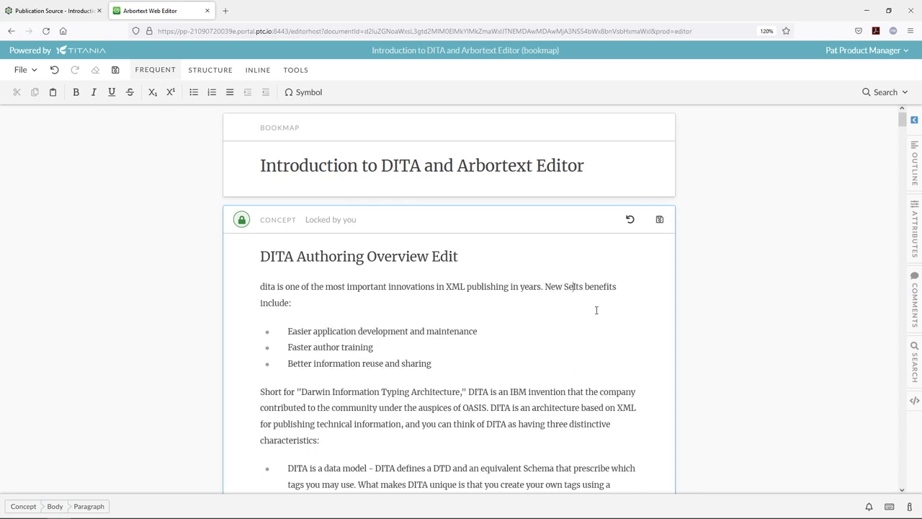
text(ce. I)
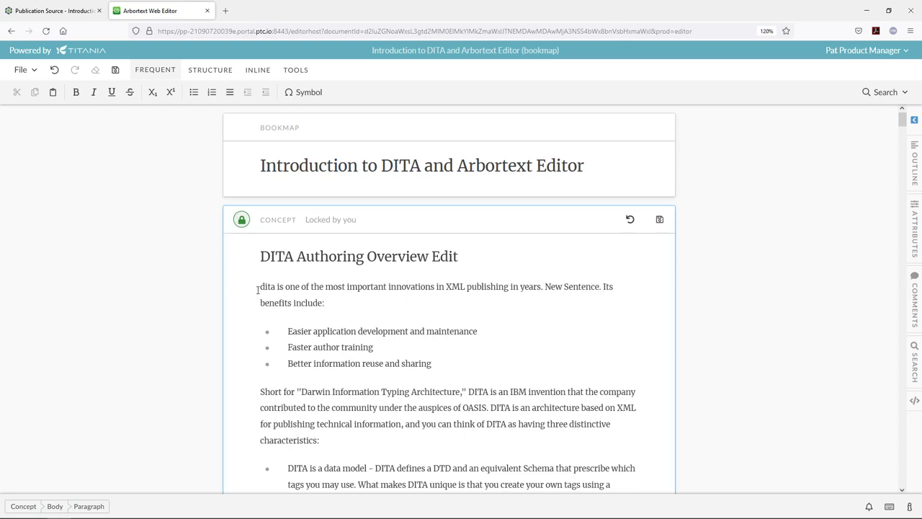
key(ctrl+s)
- Add an empty numbered list after the paragraph ending "three distinctive characteristics:"
click(435, 363)
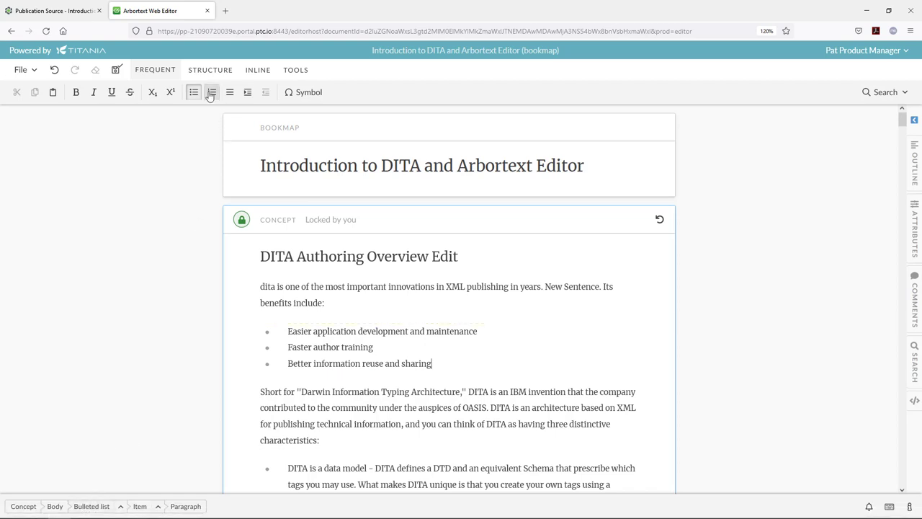
click(352, 442)
key(Return)
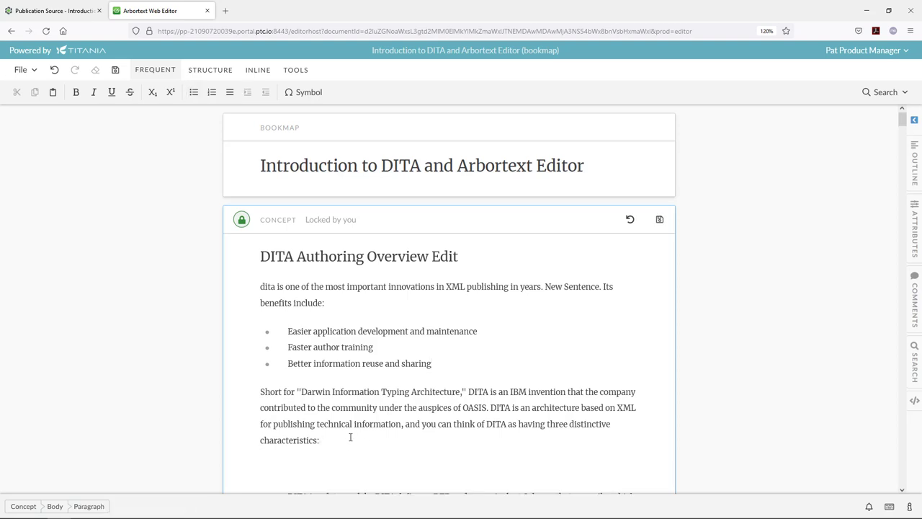
click(195, 92)
click(213, 92)
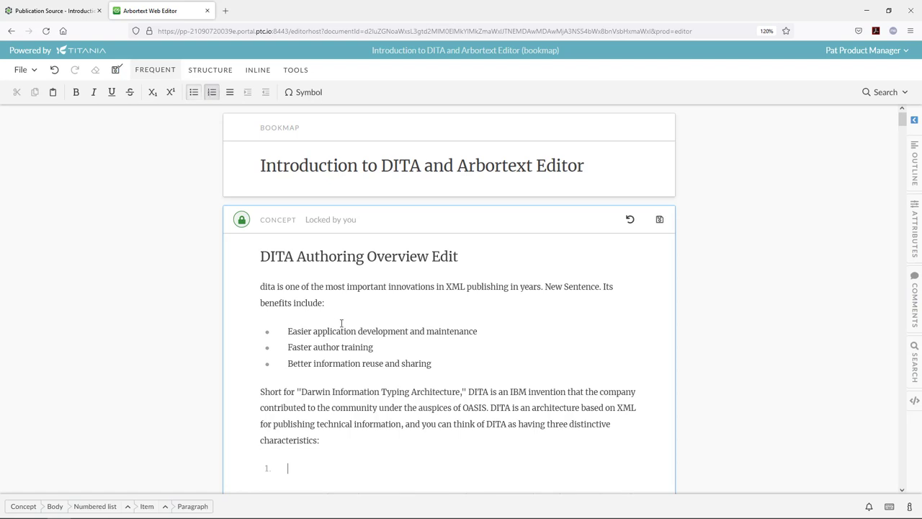
- Try nesting a simple list inside the empty numbered list item
scroll(302, 401, down, 1)
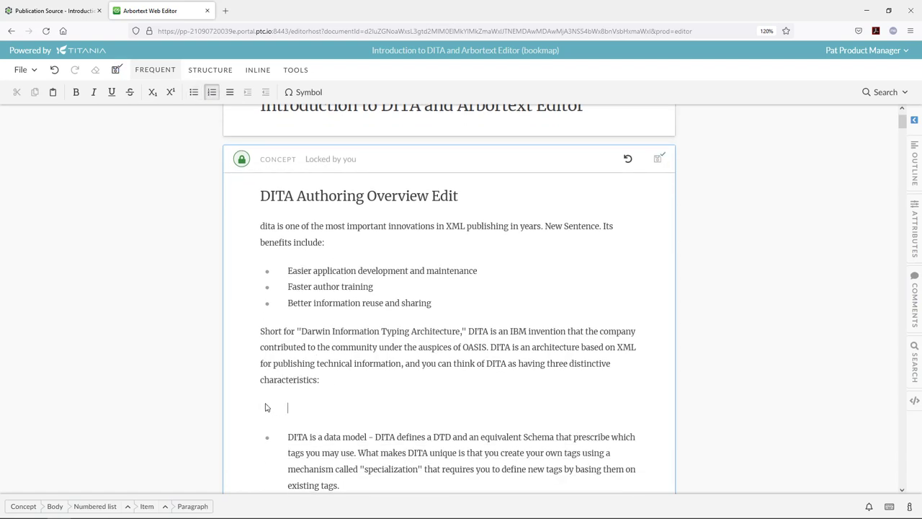
click(230, 92)
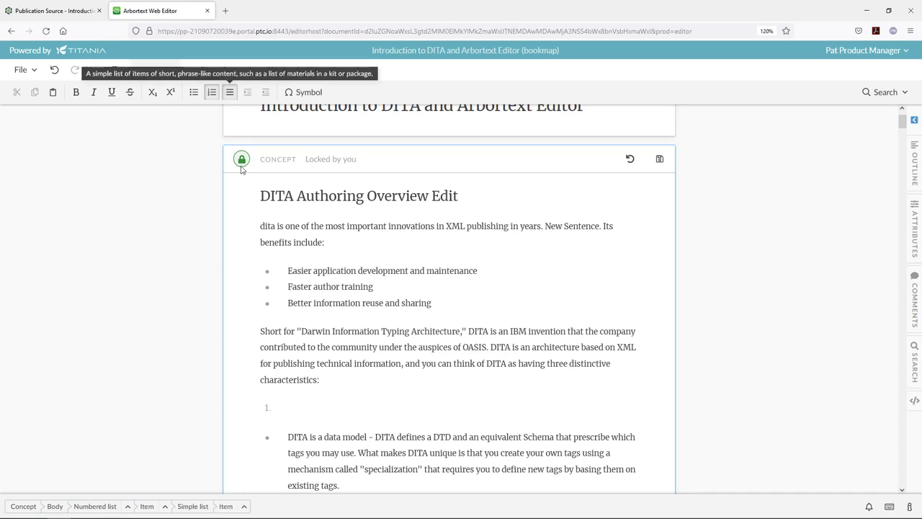
click(232, 93)
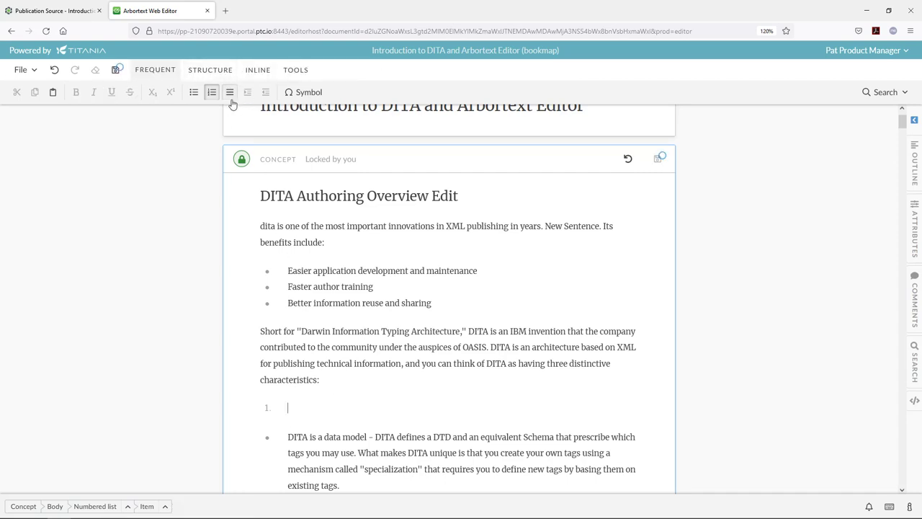
- Examine the symbols and subsets available for insertion, and leave without inserting one
click(303, 94)
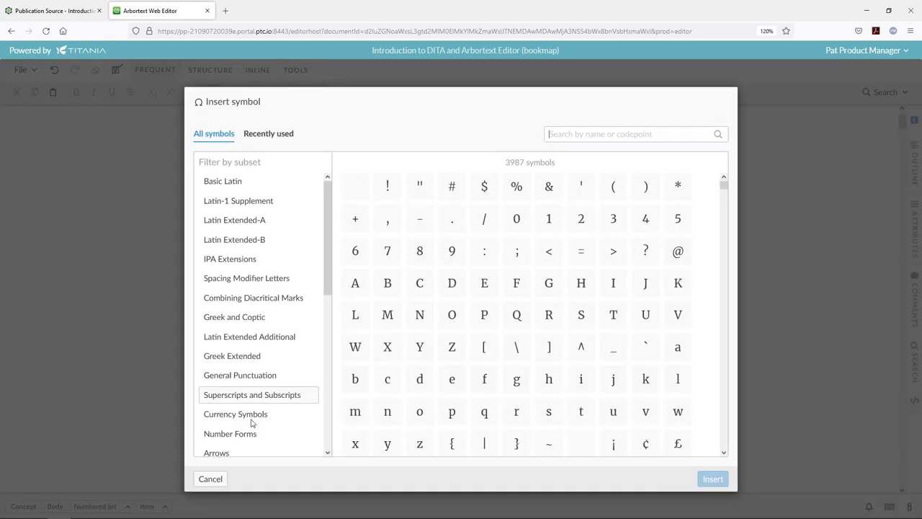
scroll(325, 244, down, 1)
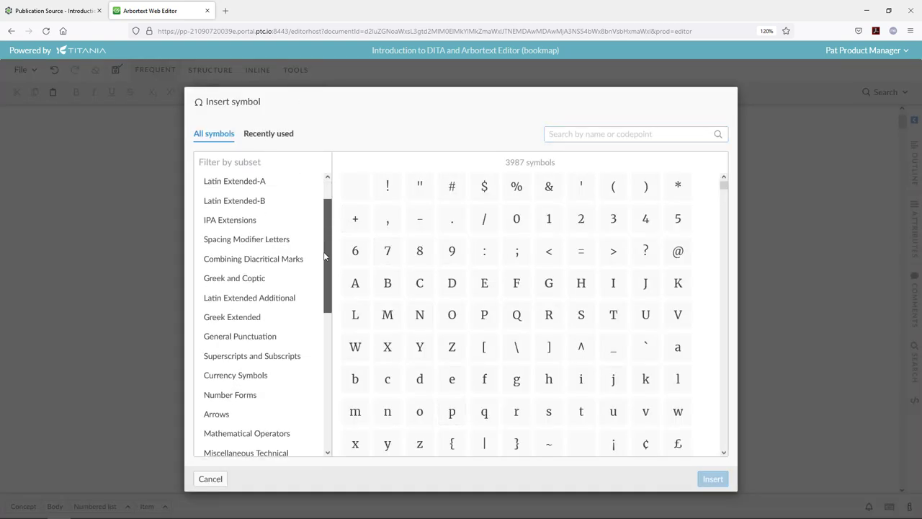
drag(324, 257, 344, 209)
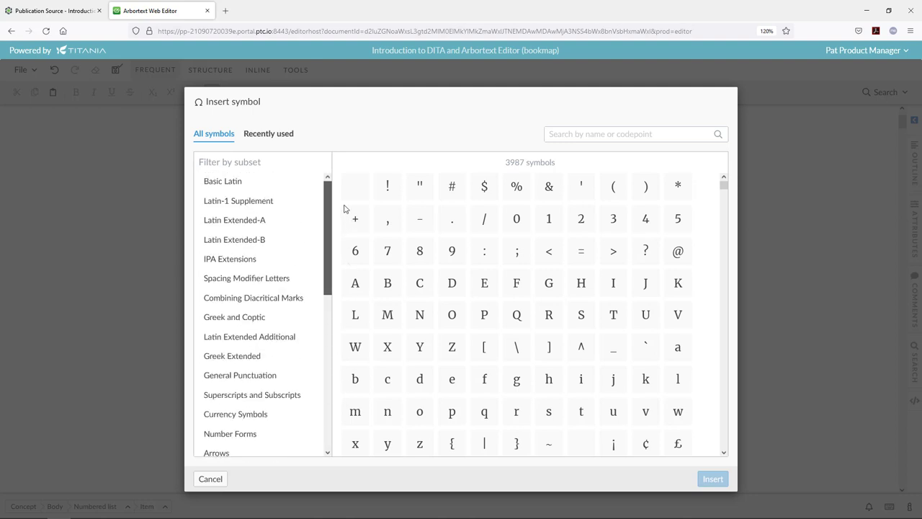
scroll(490, 382, down, 4)
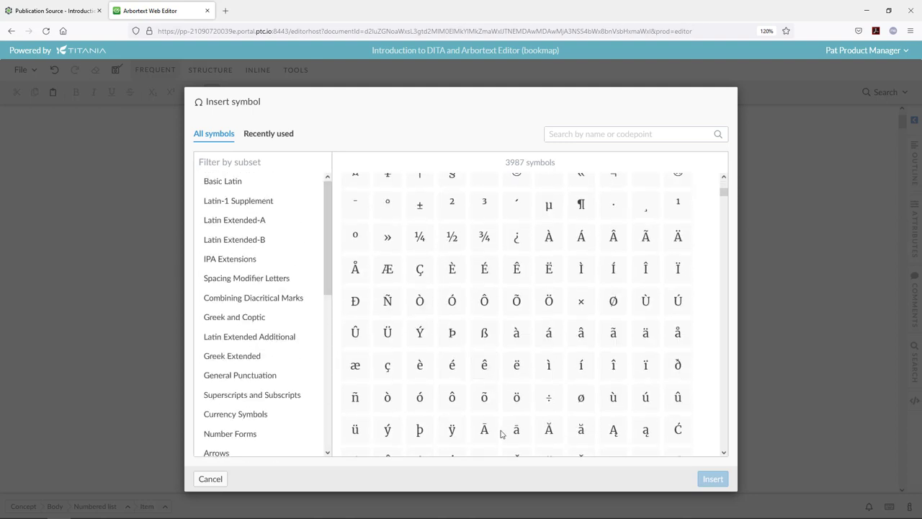
click(214, 480)
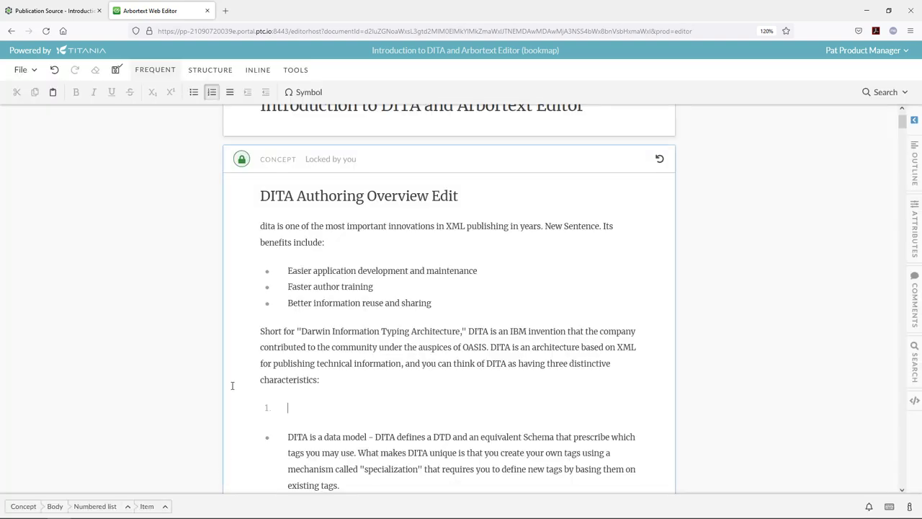
- Start inserting a figure with image in the empty numbered list item, and browse to the Graphics folder under DITA Content
click(209, 72)
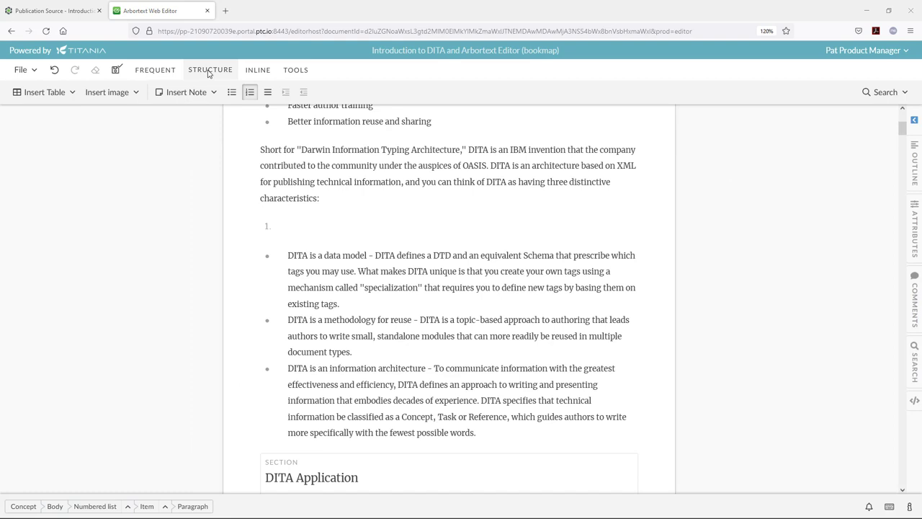
click(135, 96)
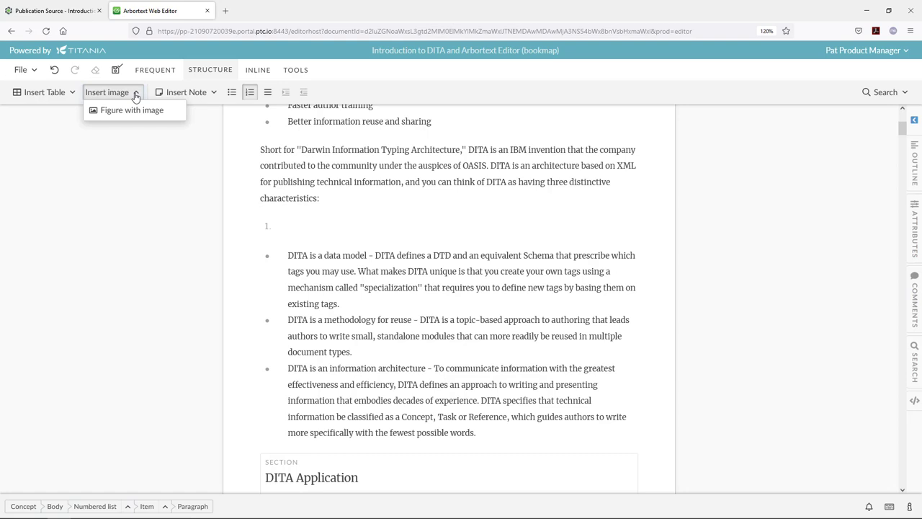
click(102, 115)
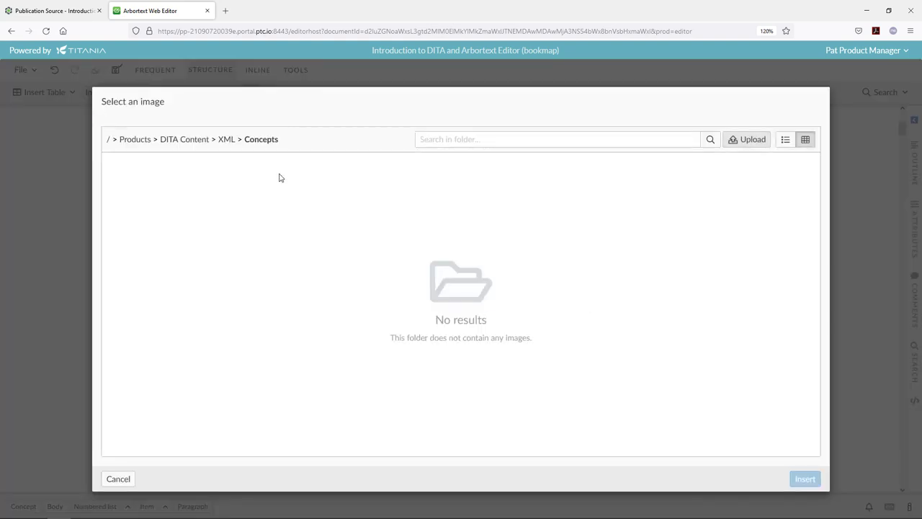
click(227, 142)
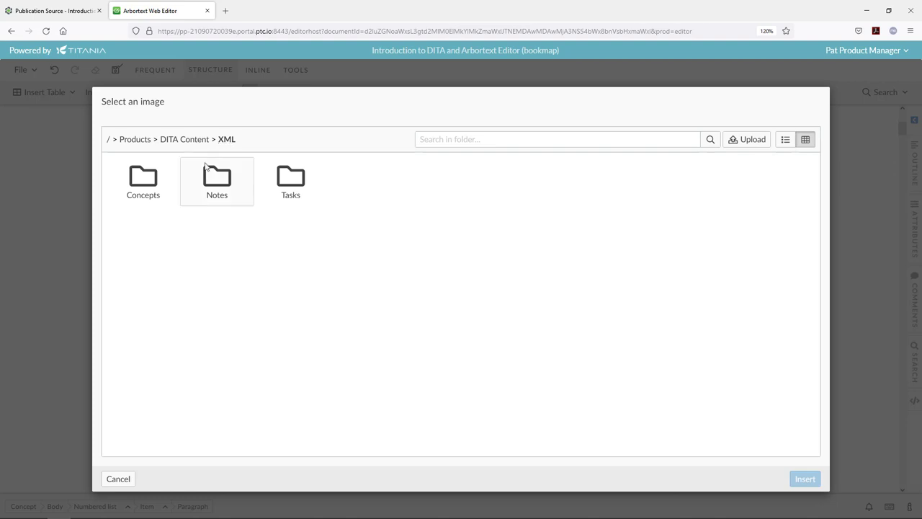
click(199, 144)
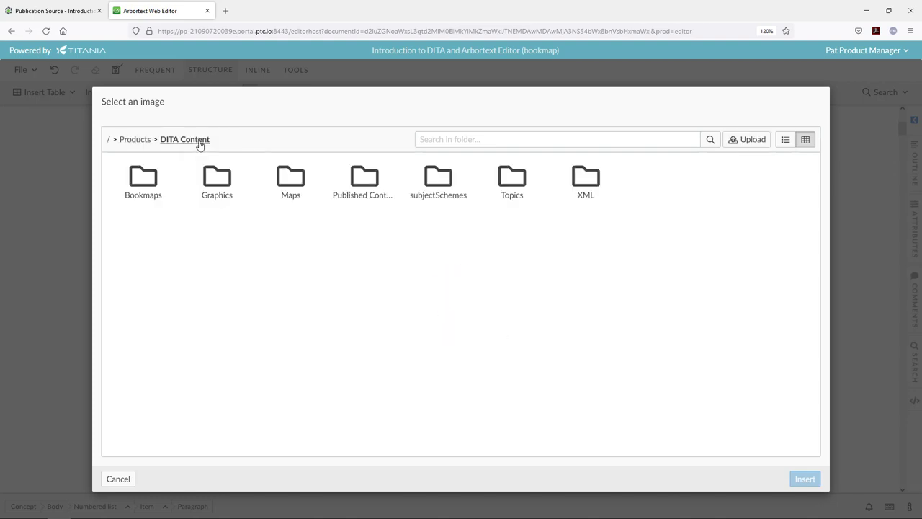
click(216, 182)
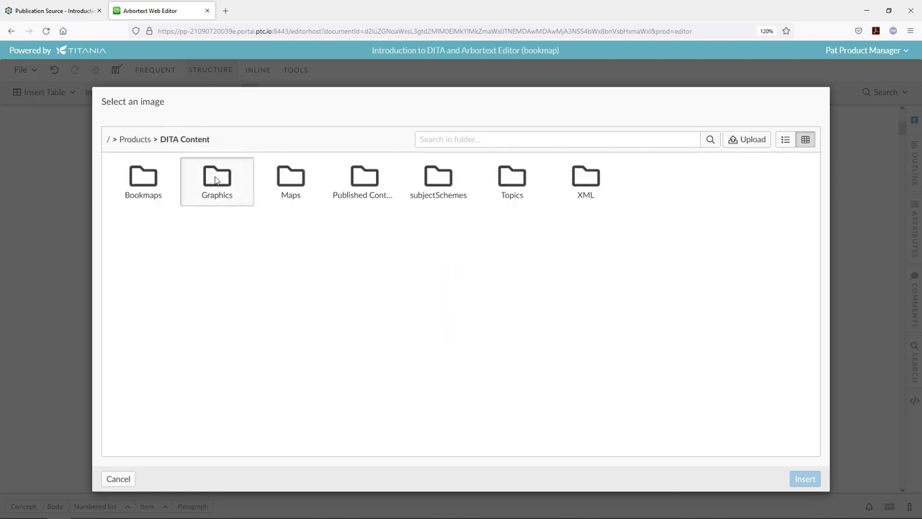
double_click(216, 182)
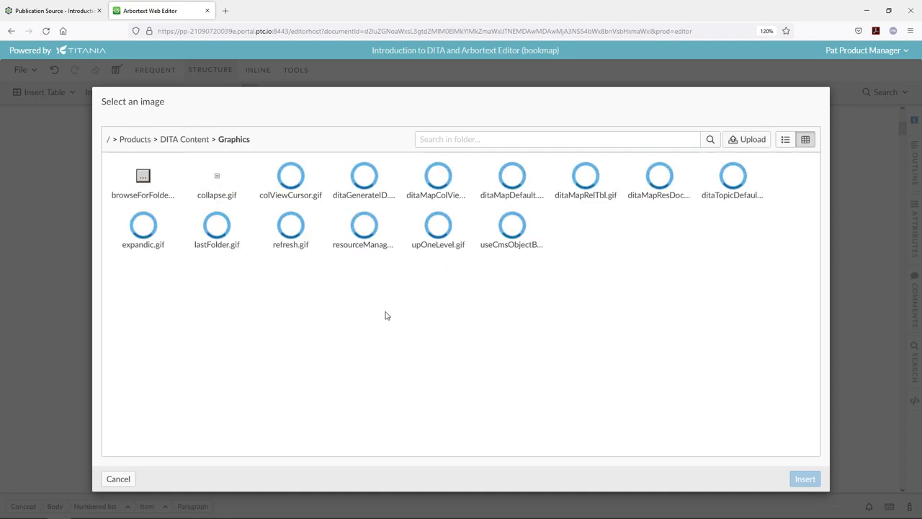
- Insert ditaMapColView.gif as the figure's image, title it "Image Title", and continue on a new paragraph below it
click(447, 184)
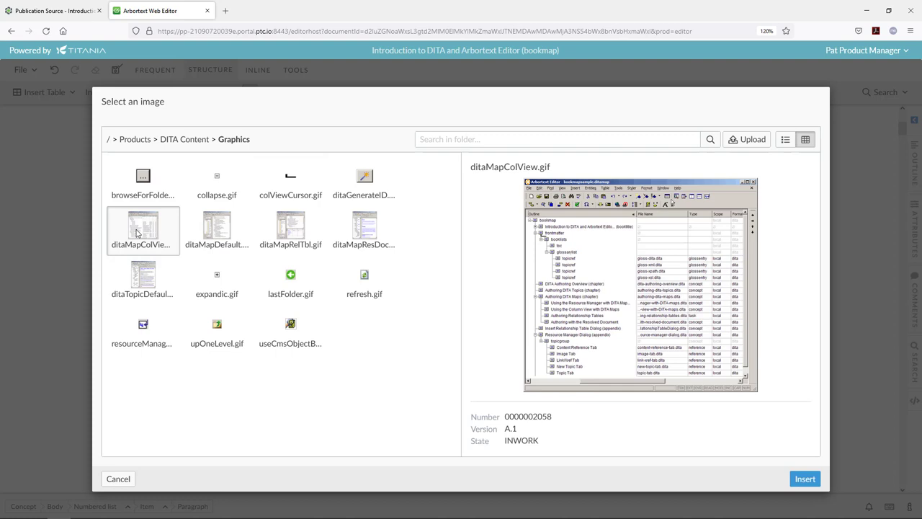
click(803, 481)
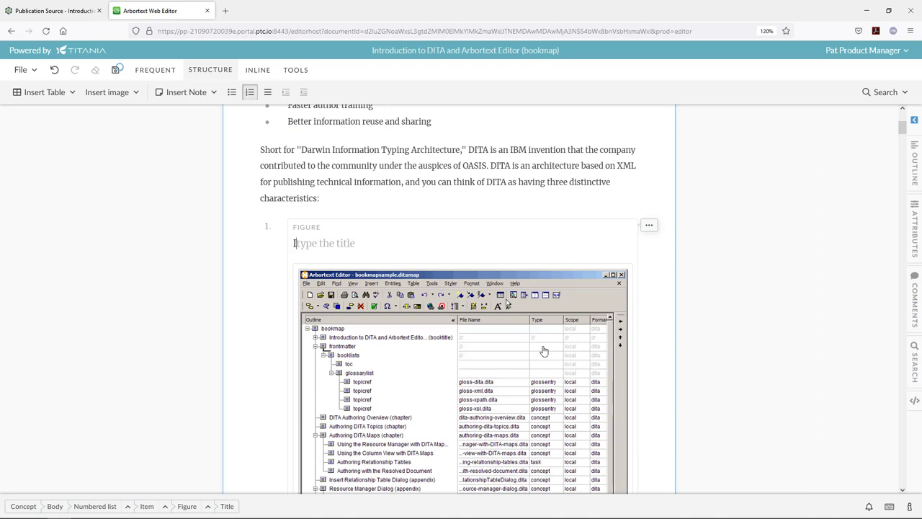
text(Image Title)
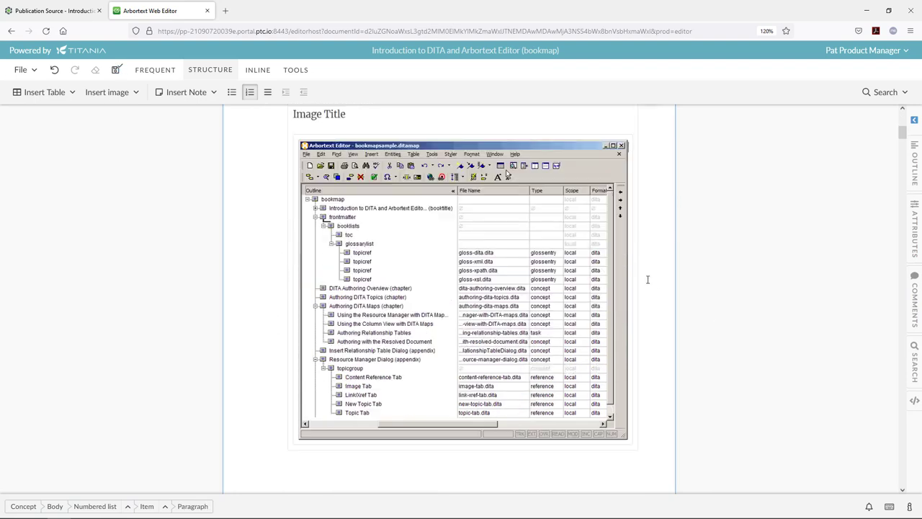
key(Return)
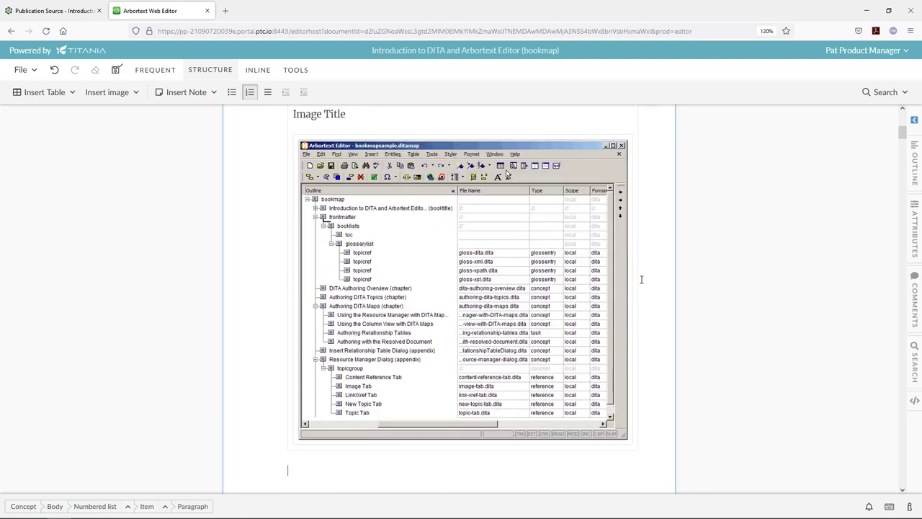
- Insert a generic note below the figure and enter "Note Text" as its content
click(199, 96)
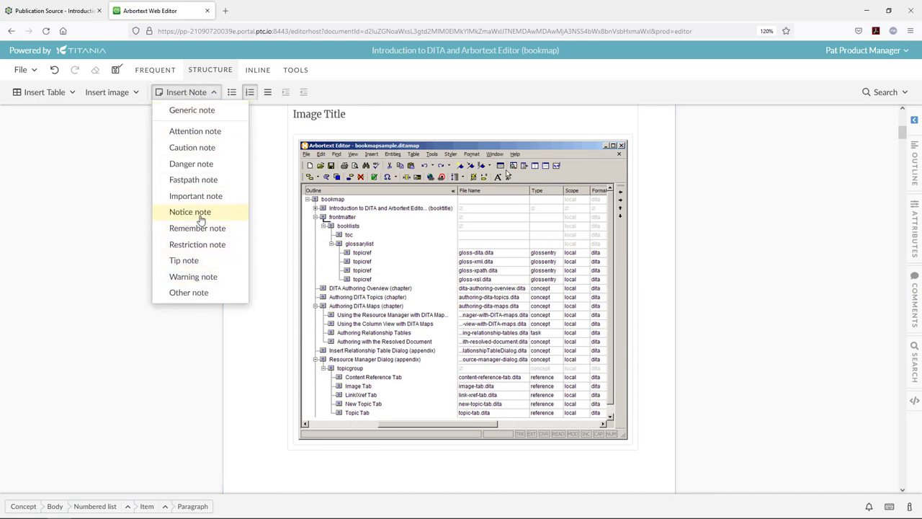
click(191, 112)
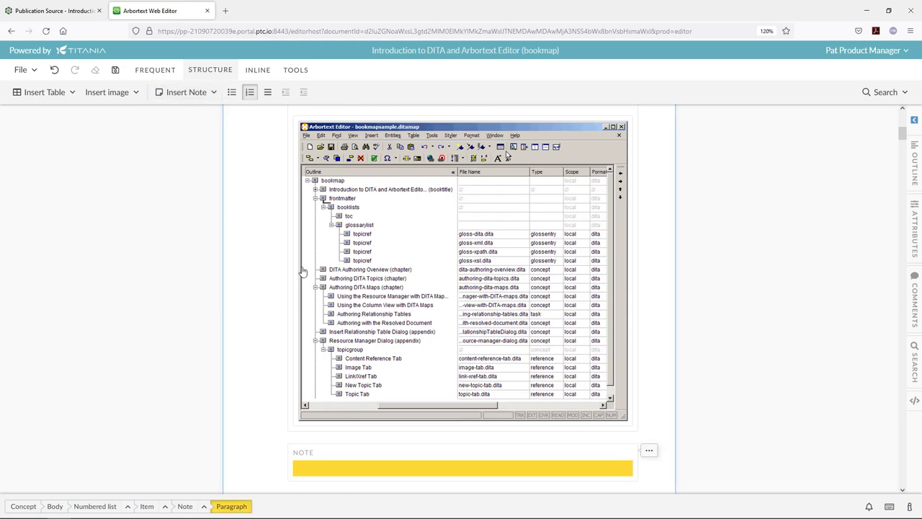
text(Note Text)
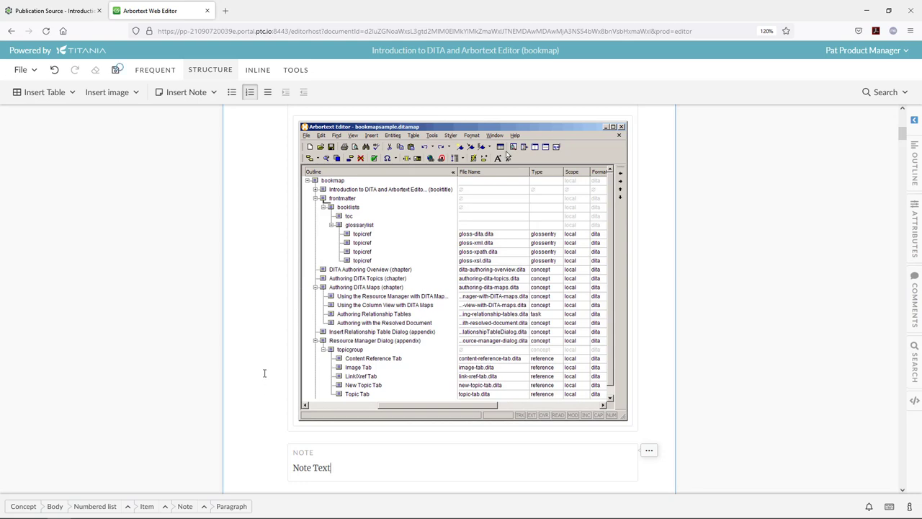
- Insert a table of 3 columns and 3 rows after the introductory paragraph ending in "three distinctive characteristics:"
scroll(265, 372, up, 3)
click(351, 167)
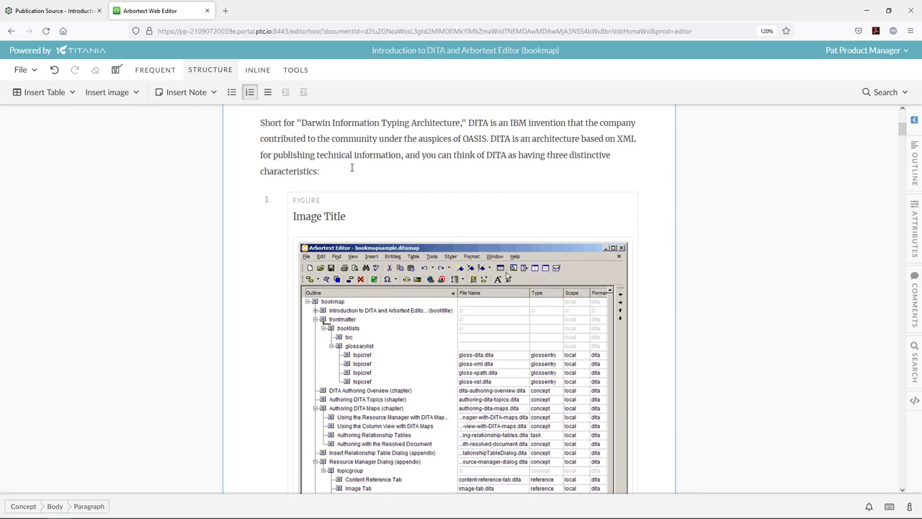
key(Return)
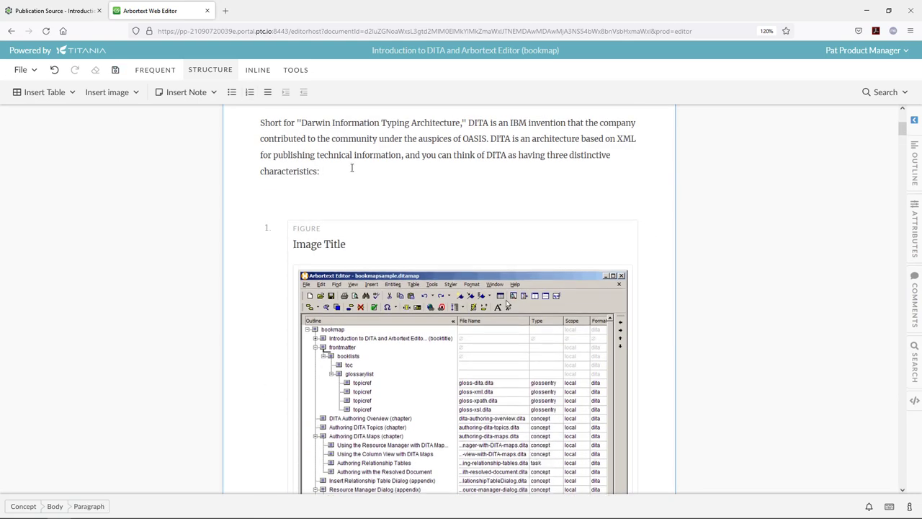
click(62, 96)
mouse_move(65, 110)
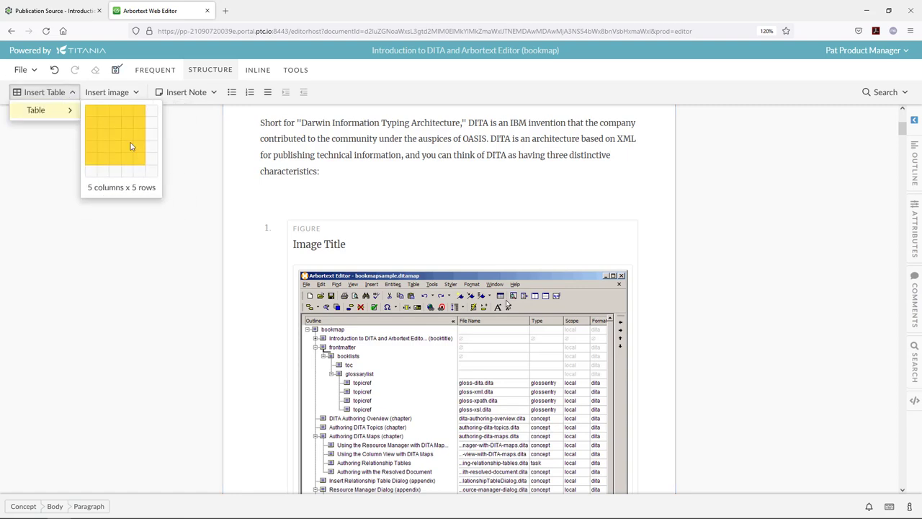
click(120, 139)
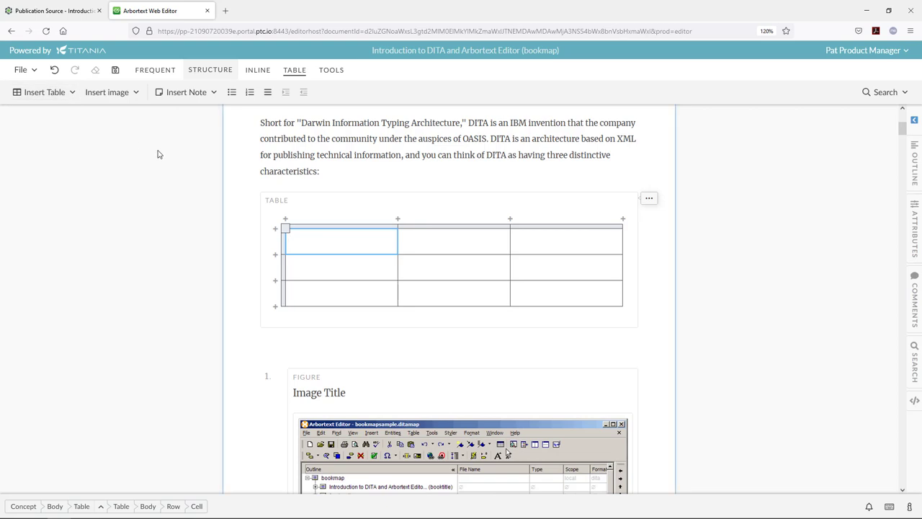
- Merge the first cell of the table's top row with the cell to its right
drag(543, 239, 346, 239)
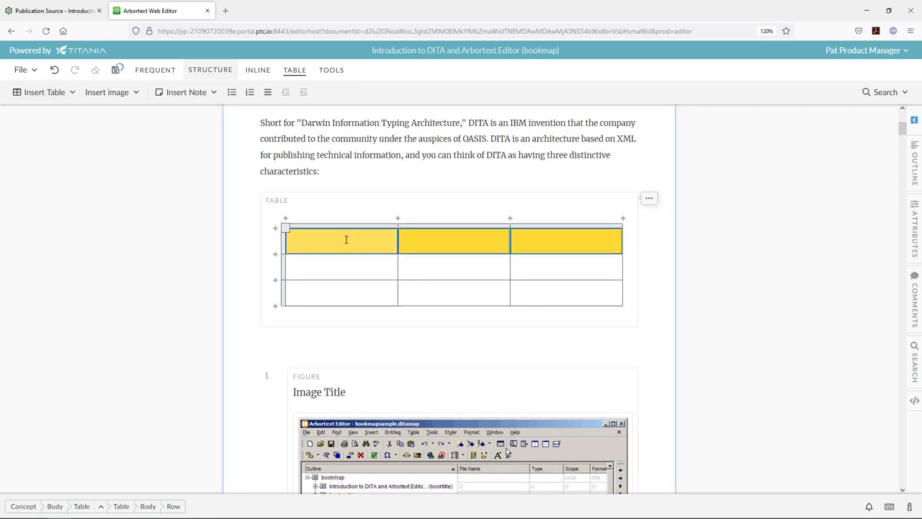
right_click(350, 241)
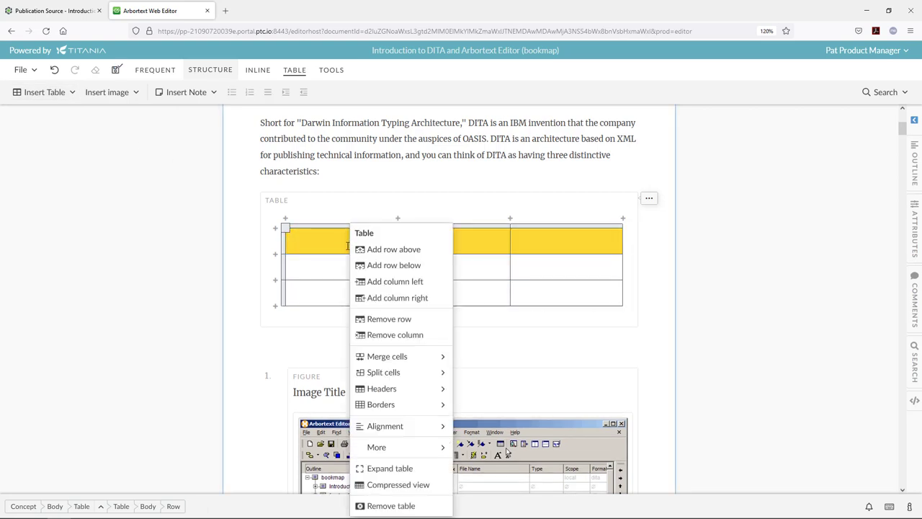
mouse_move(391, 364)
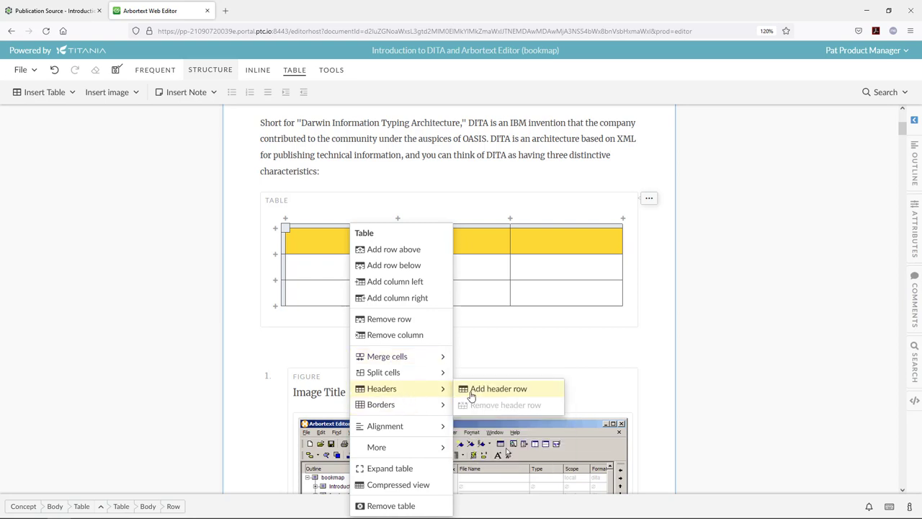
mouse_move(439, 357)
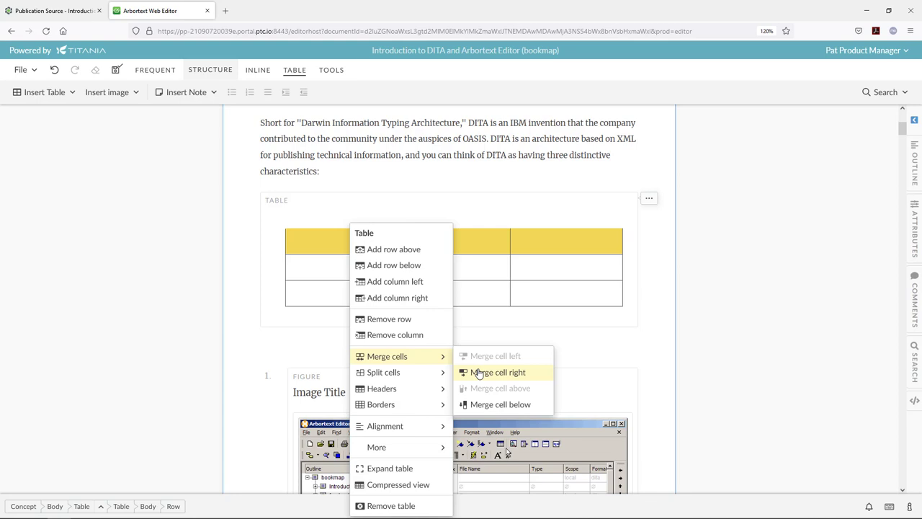
click(479, 372)
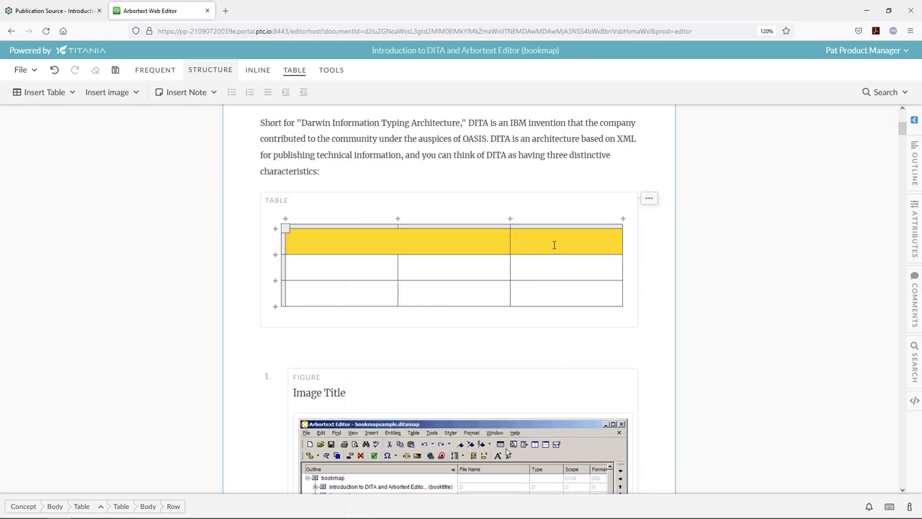
- Turn the table's top row into a header row and enter "Header 1" and "Column" in its cells
right_click(469, 244)
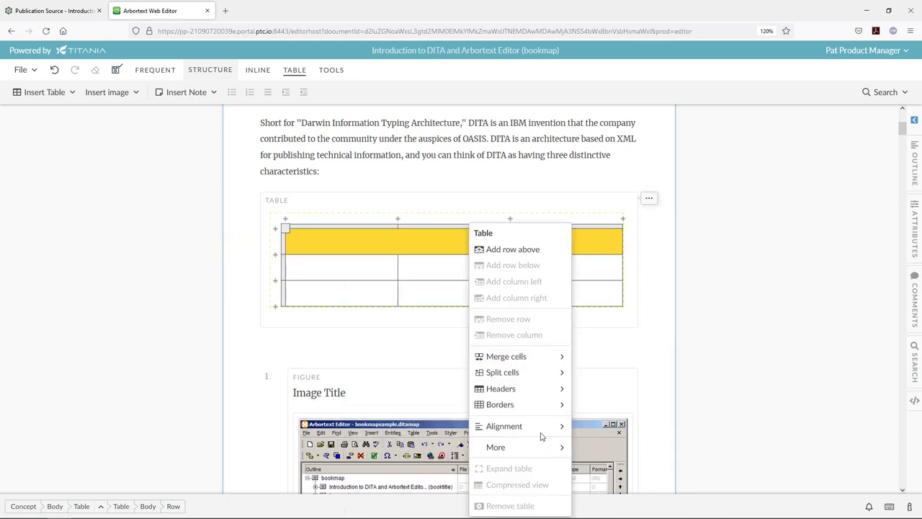
mouse_move(534, 390)
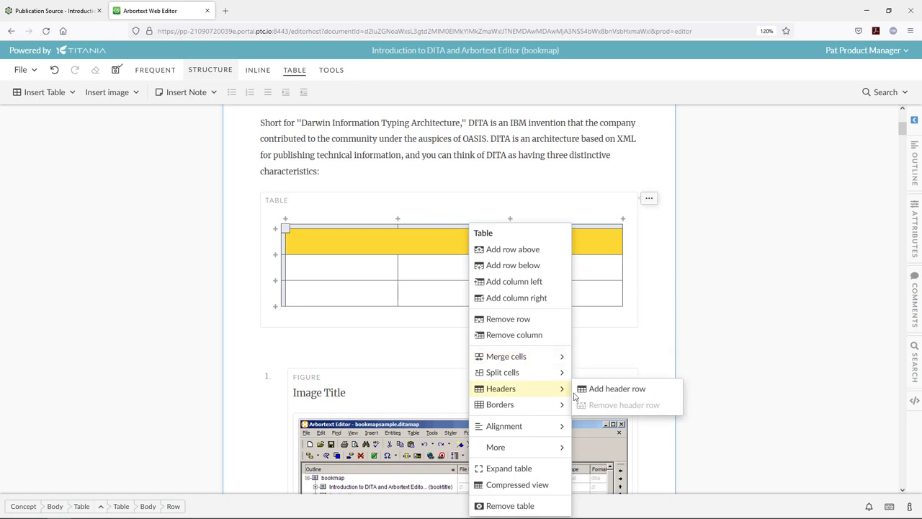
click(613, 388)
click(372, 243)
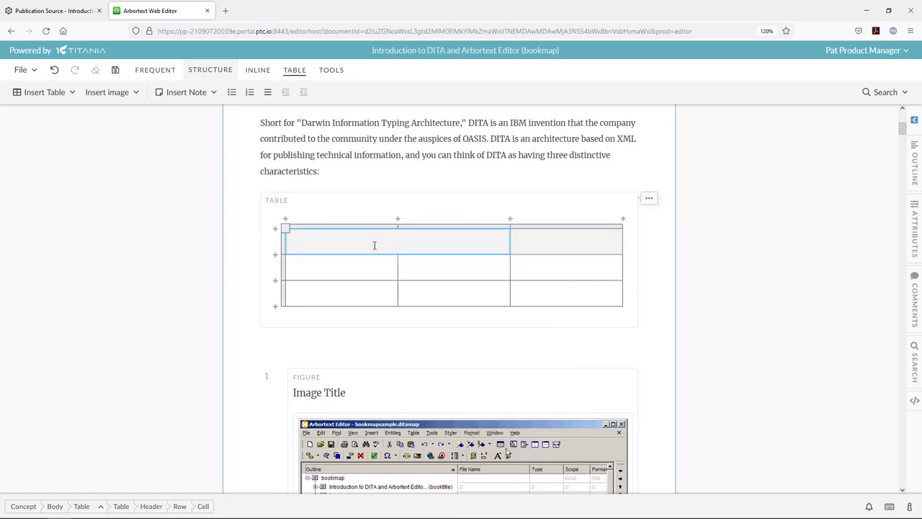
text(Header 1)
click(559, 246)
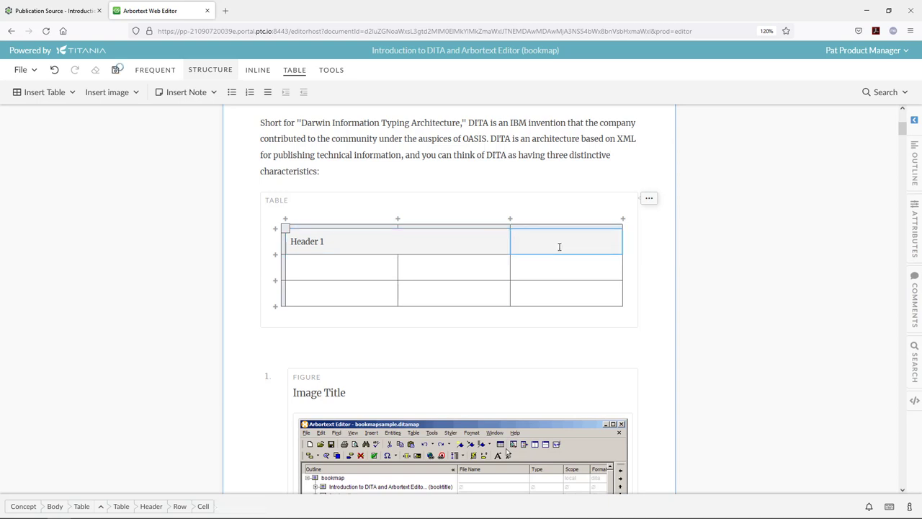
text(Column)
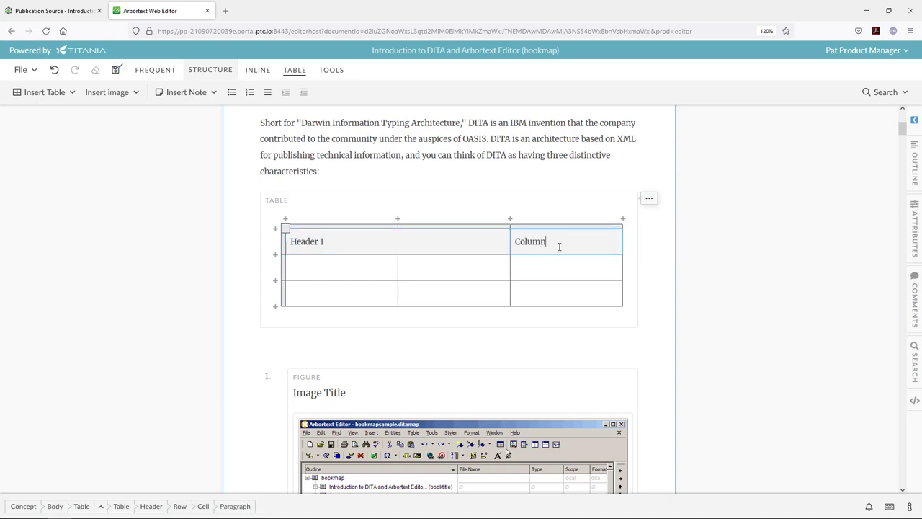
- Fill the row below the header with "content", "value" and "data"
click(315, 264)
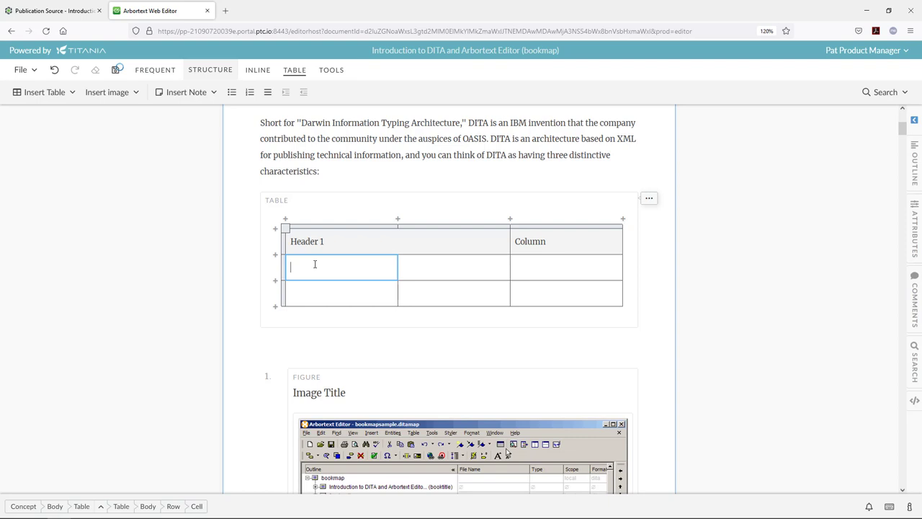
text(content)
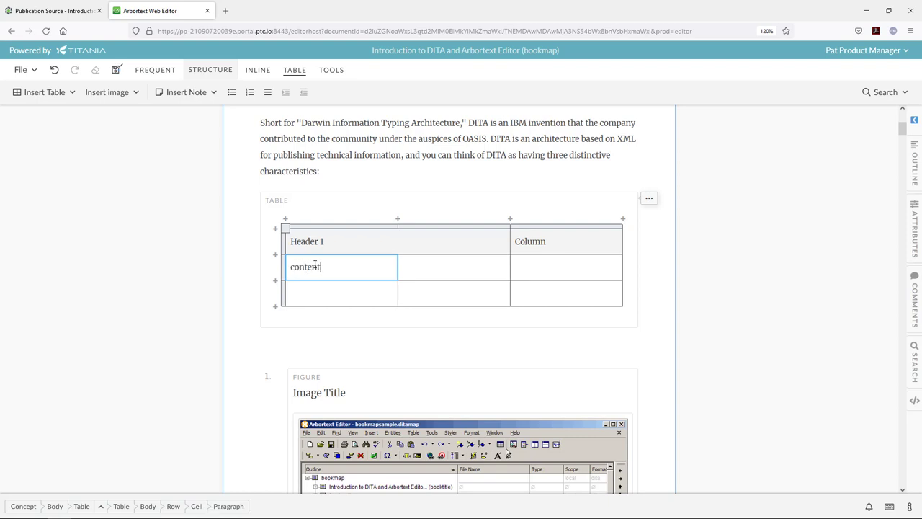
key(Tab)
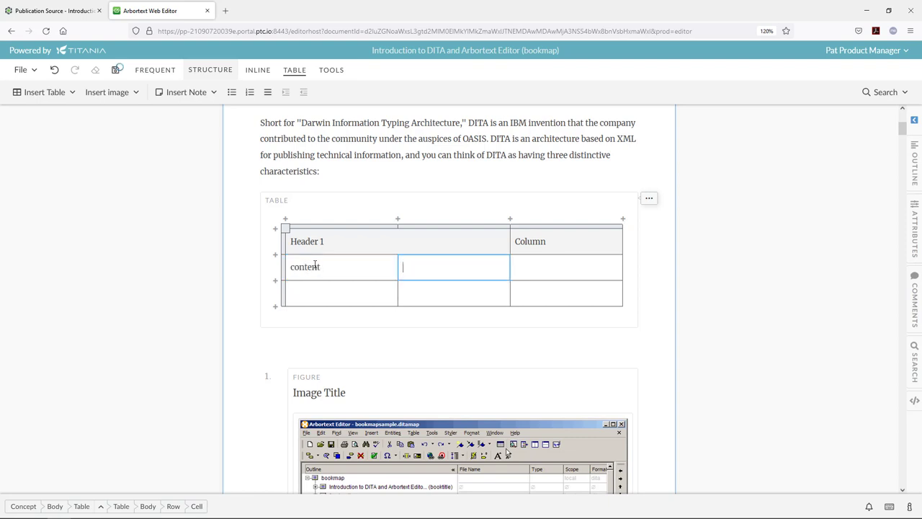
text(value)
key(Tab)
text(d)
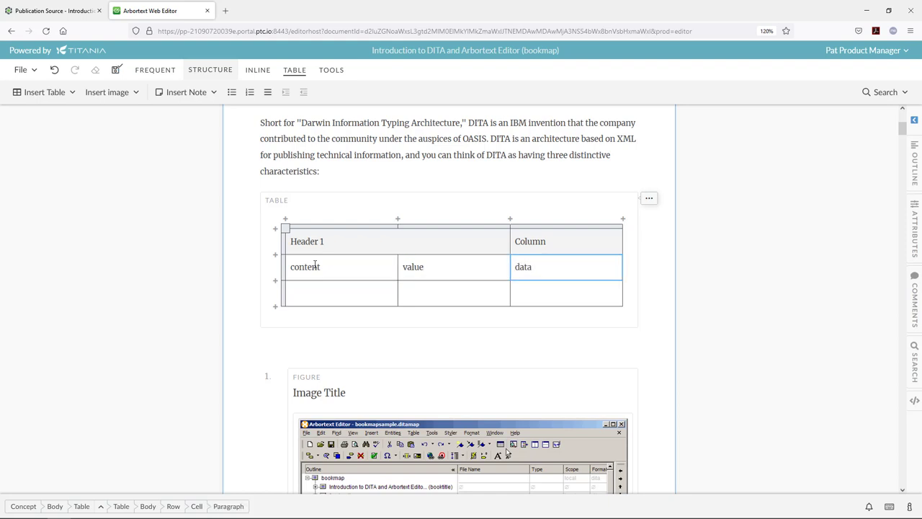
- Add the title "Title of Table" and the description "Description" to the table, and return to its first header cell
click(650, 200)
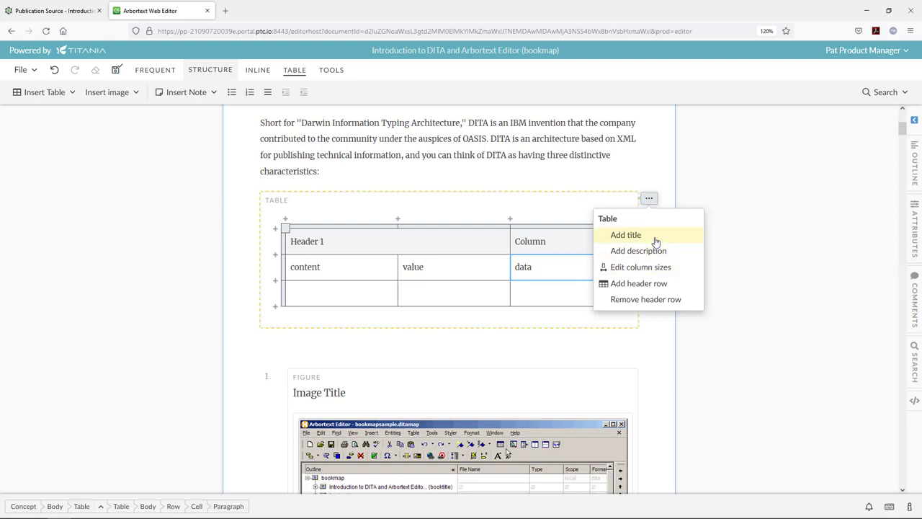
click(632, 238)
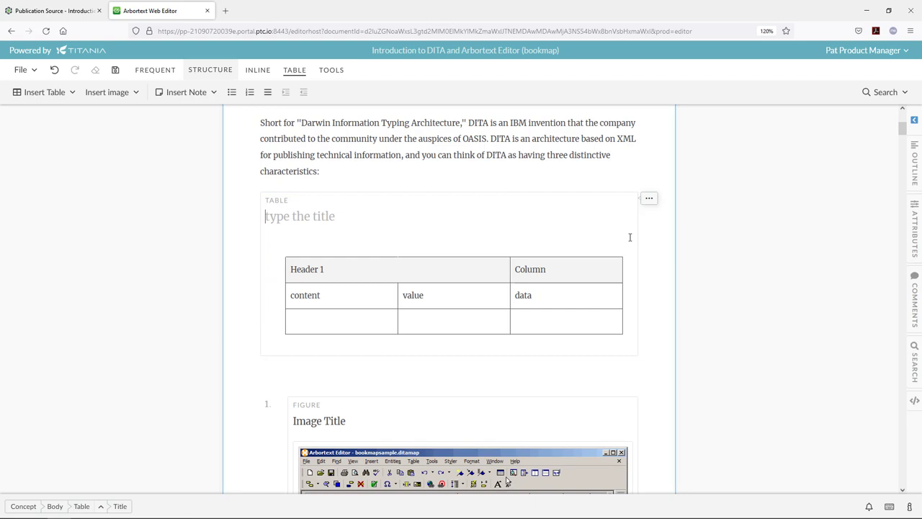
text(Title)
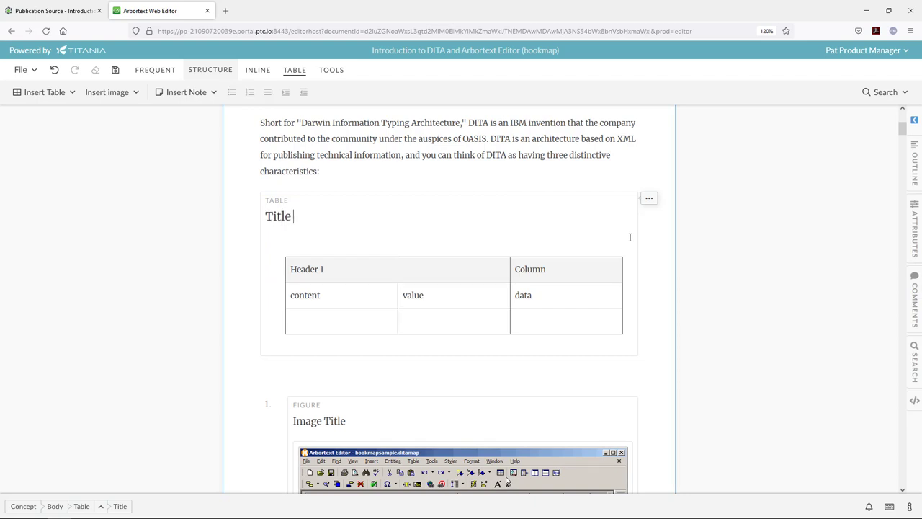
text( of Table)
click(649, 198)
click(646, 249)
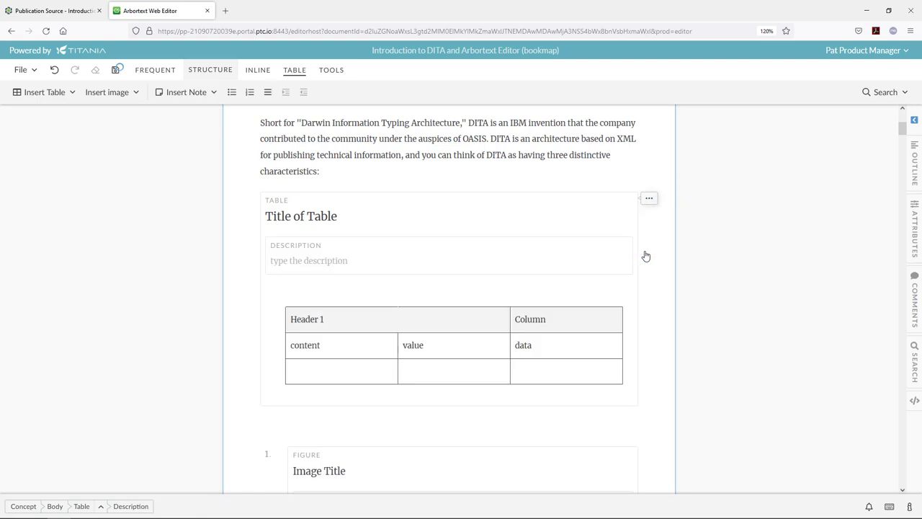
text(Description)
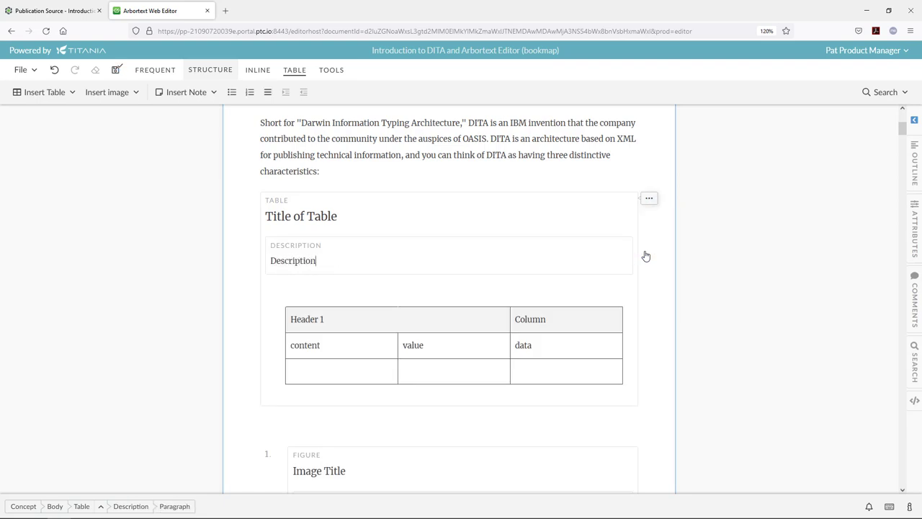
key(Tab)
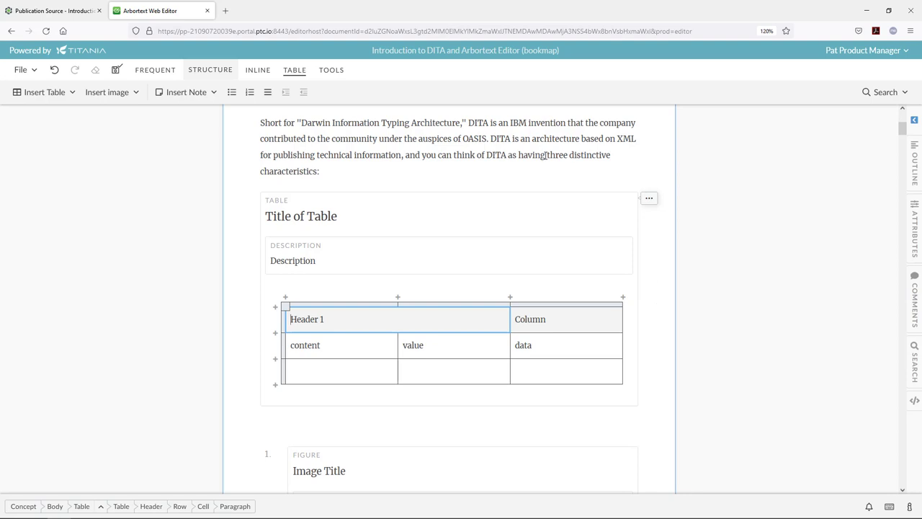
- Examine the inline markup options, including formatting, feedback, trademark and inline image, without applying any
click(264, 80)
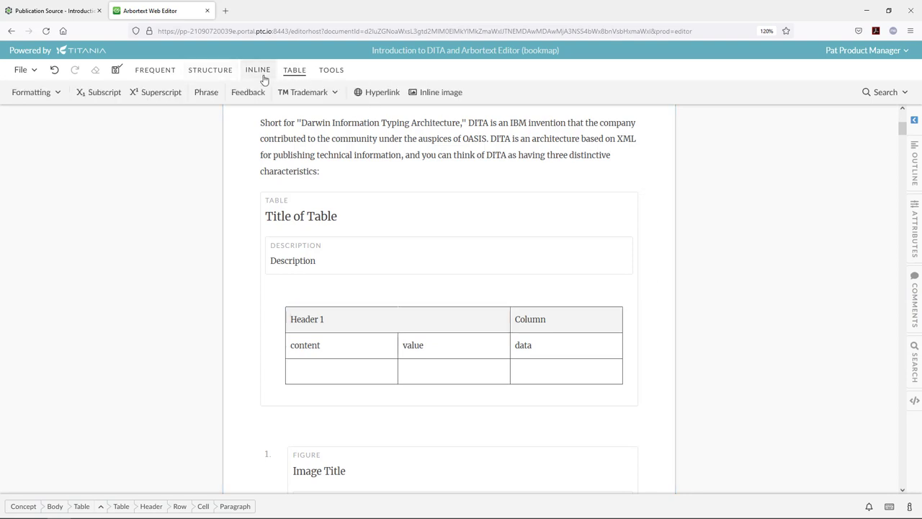
click(47, 101)
click(48, 99)
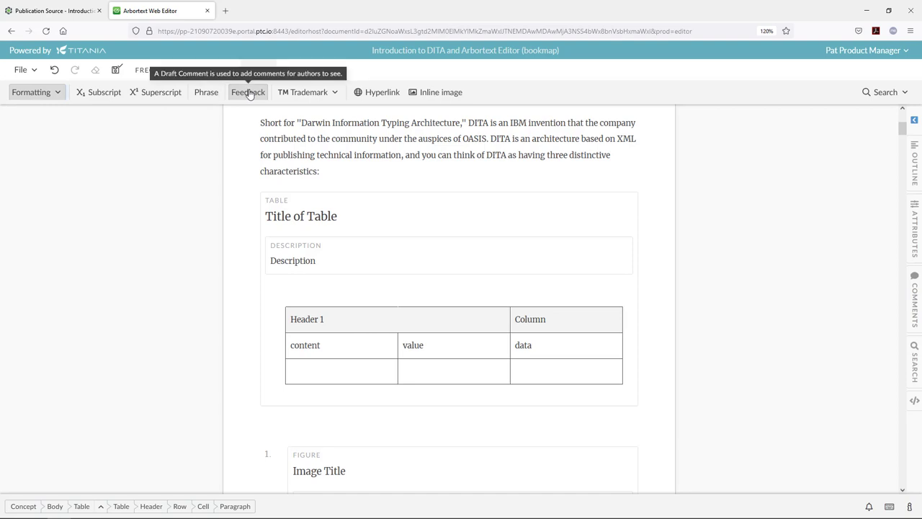
click(304, 94)
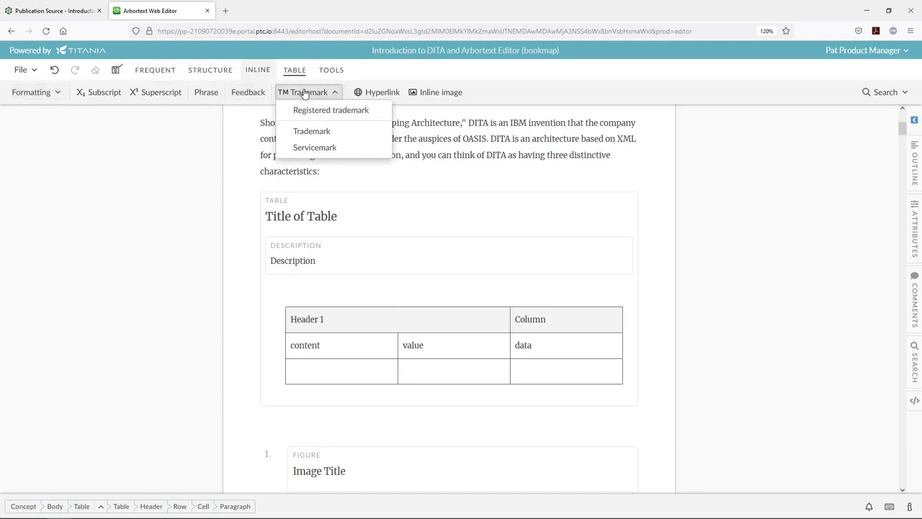
click(304, 93)
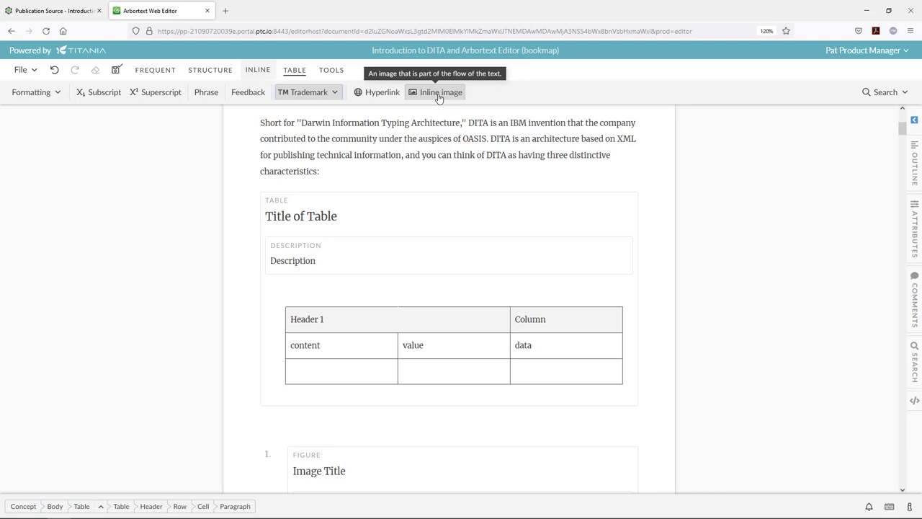
- Examine the table options for rows, columns, cells, headers, borders and cell alignment without applying any, and show the table in its expanded view
click(293, 72)
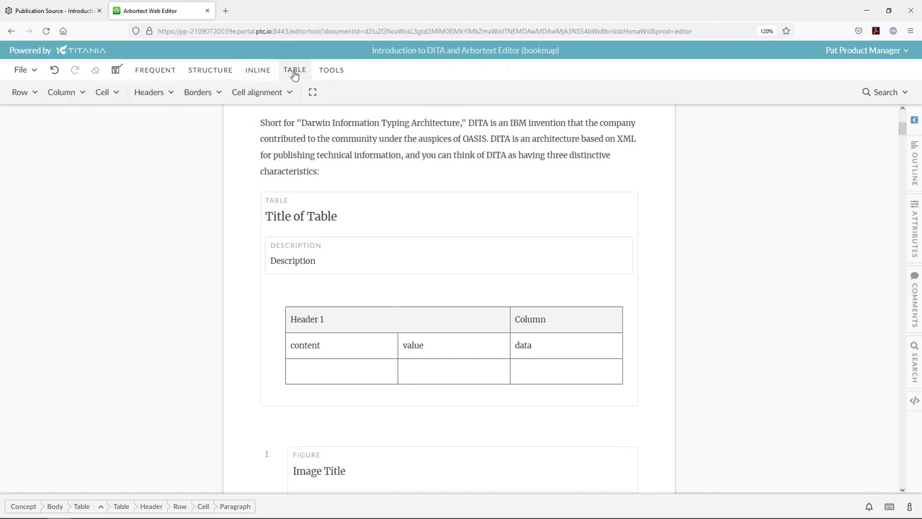
click(35, 98)
click(84, 98)
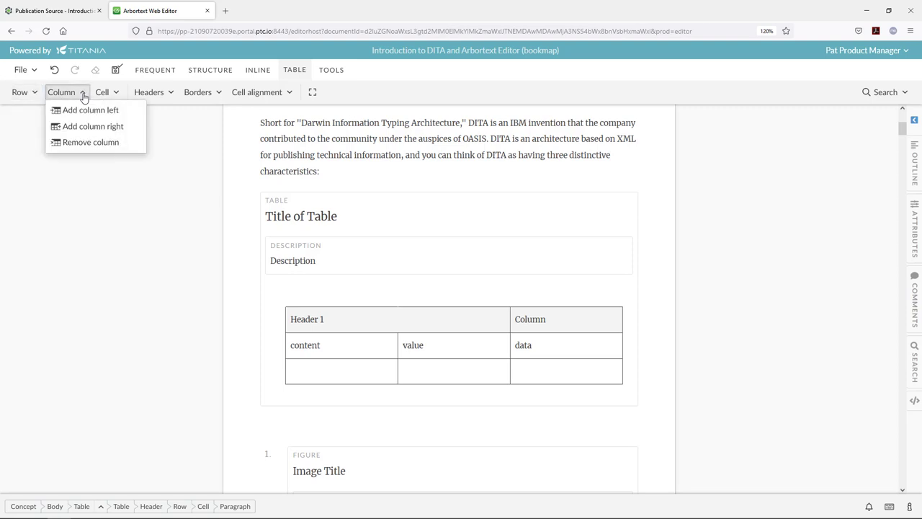
click(119, 92)
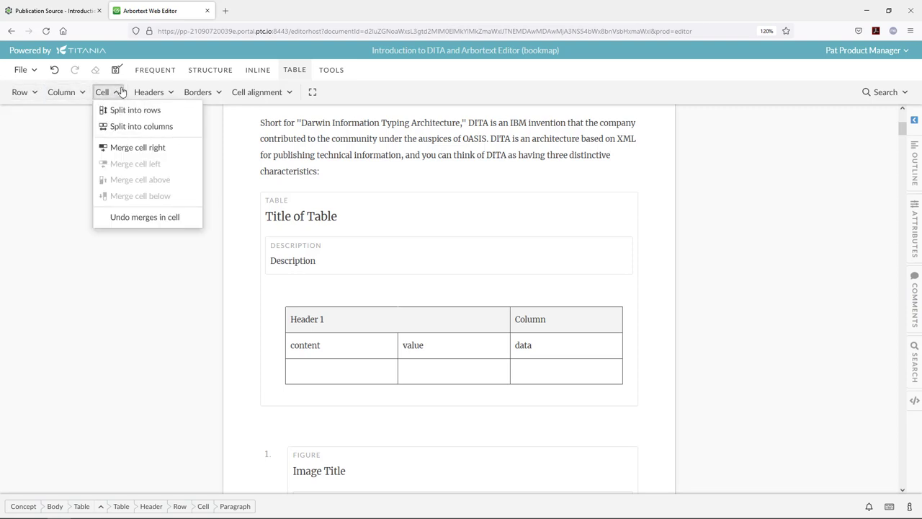
click(163, 93)
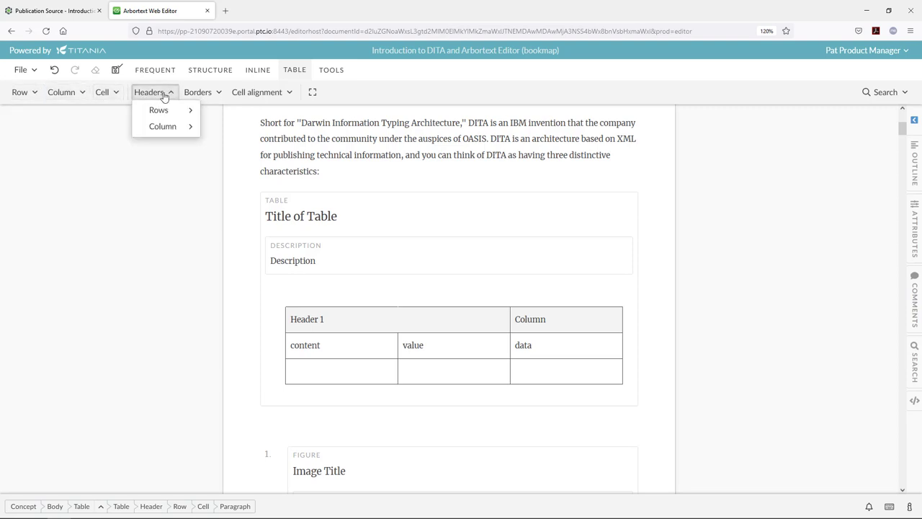
mouse_move(182, 115)
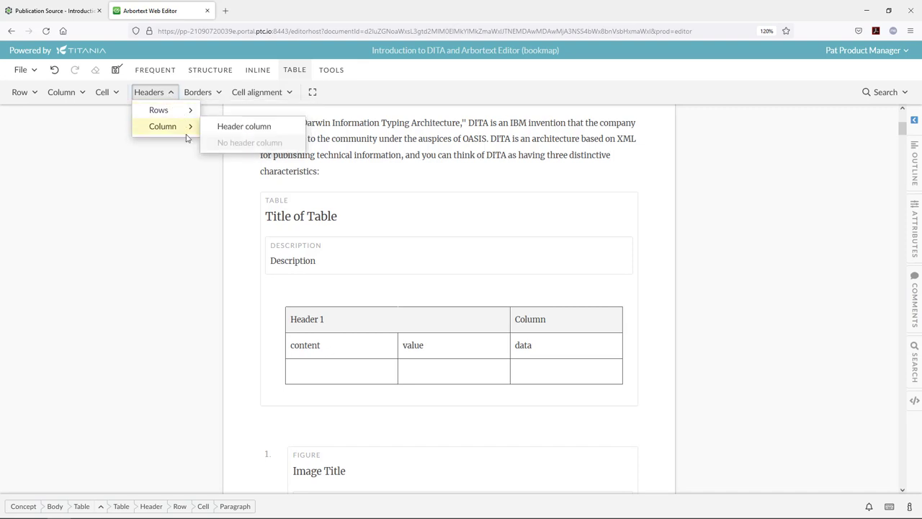
click(209, 97)
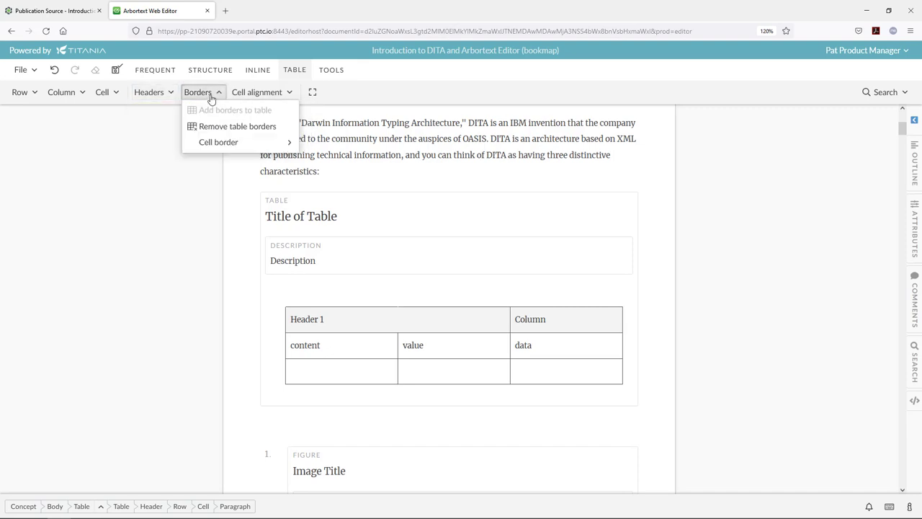
mouse_move(229, 143)
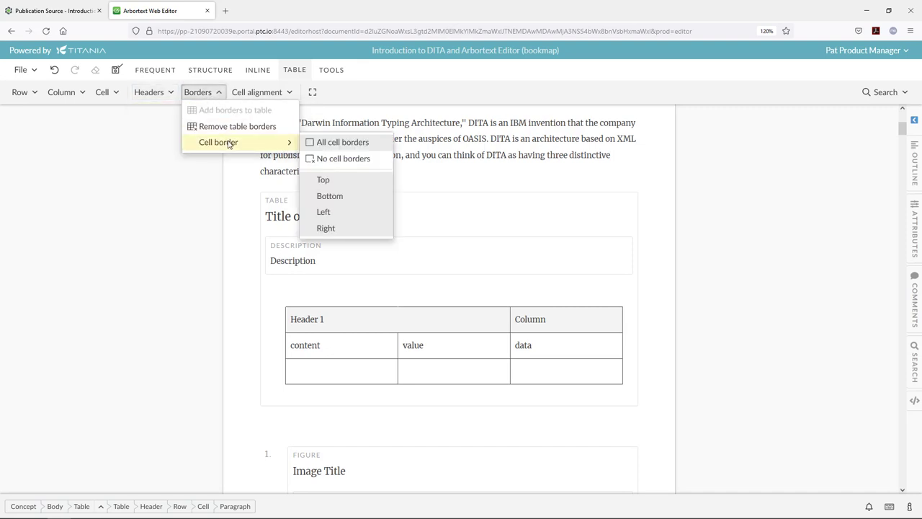
click(243, 94)
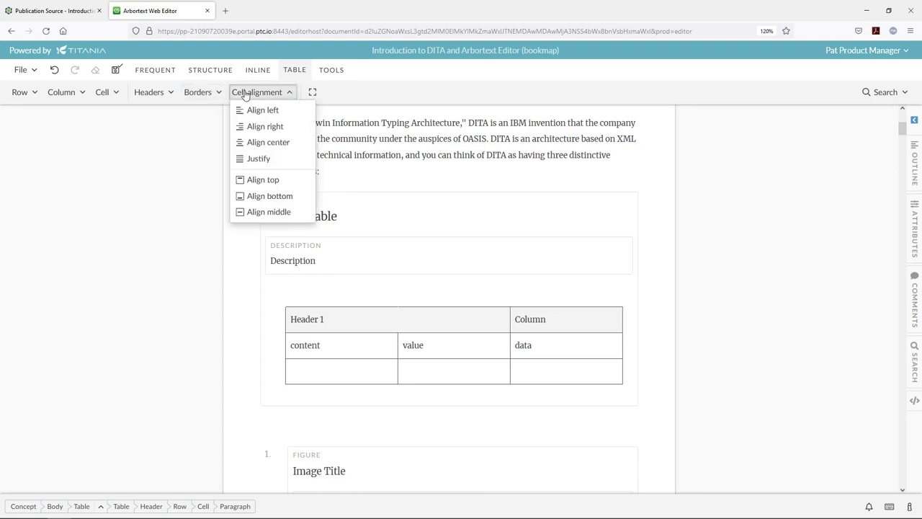
click(312, 94)
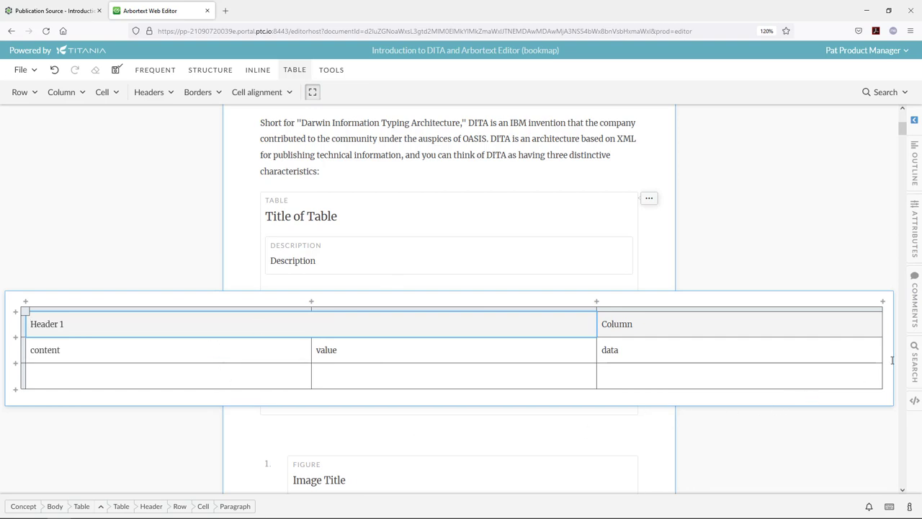
- Examine the document tools, the outline actions for the "DITA Authoring Overview Edit" chapter, and the attributes of its Concept element
click(333, 69)
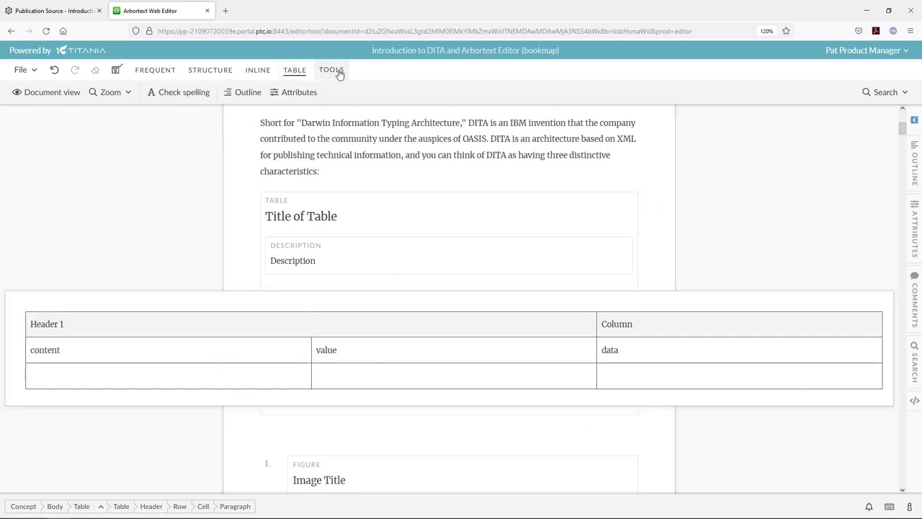
click(346, 166)
scroll(454, 228, up, 5)
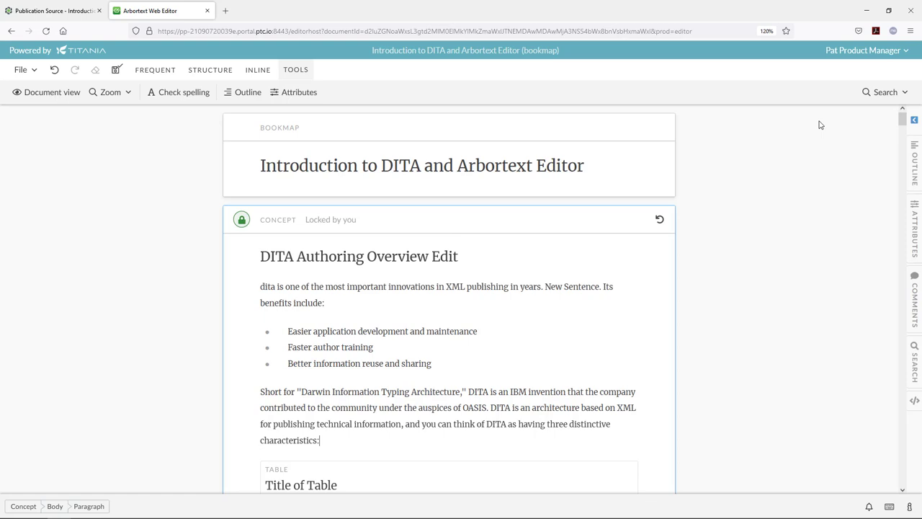
click(916, 165)
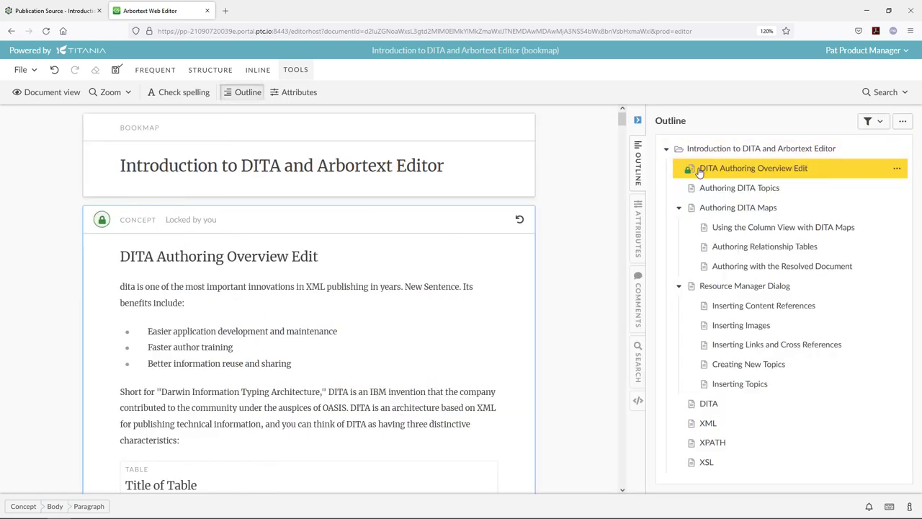
click(897, 169)
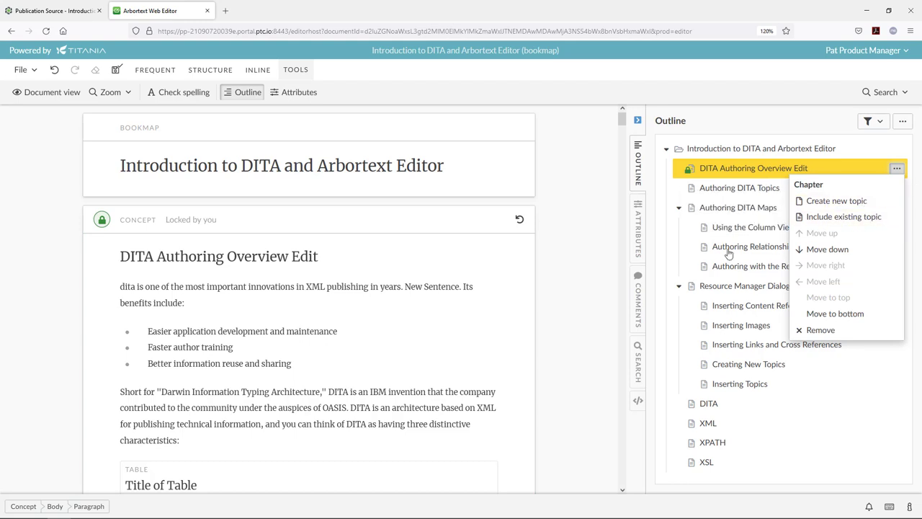
click(638, 229)
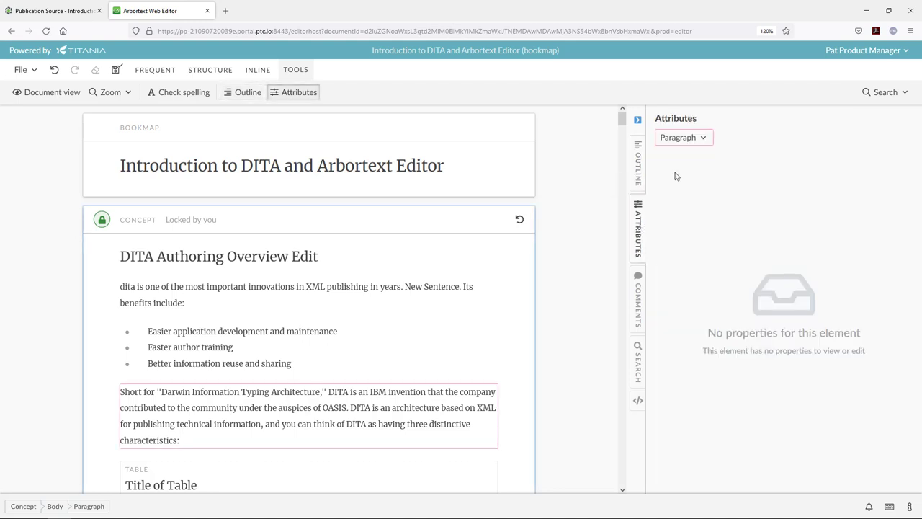
click(710, 142)
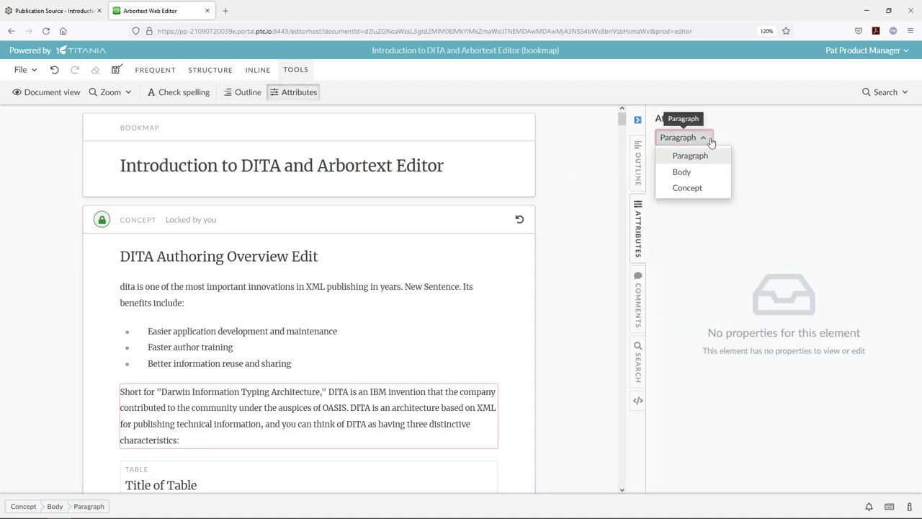
click(682, 189)
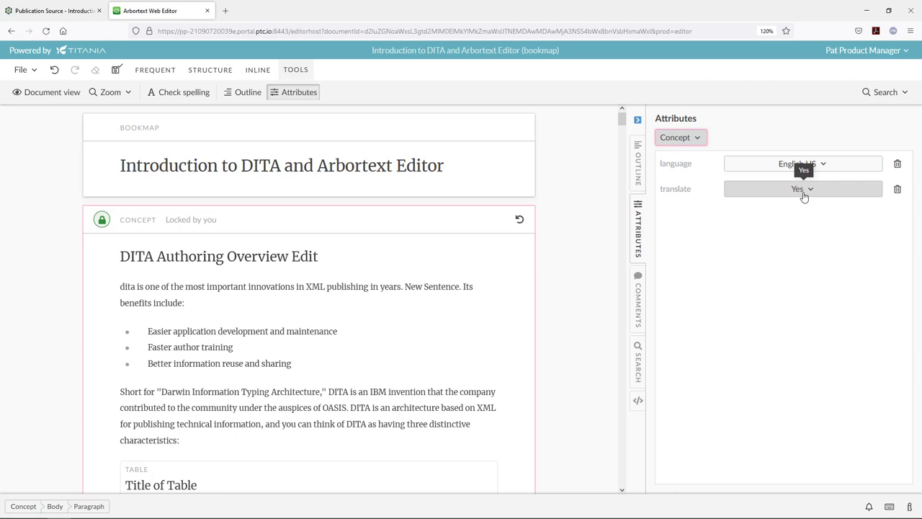
- Start a new topic from the "DITA Authoring Overview Edit" chapter in the outline, using the Task template
click(638, 162)
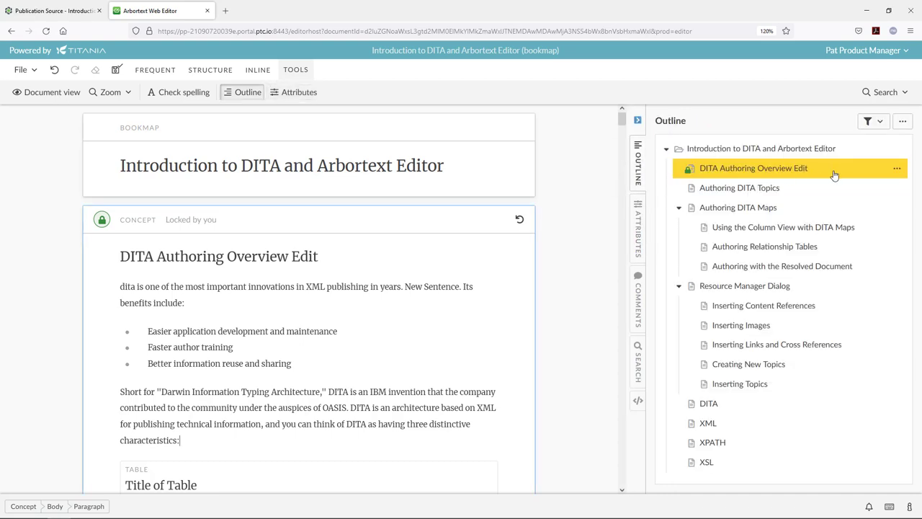
click(897, 168)
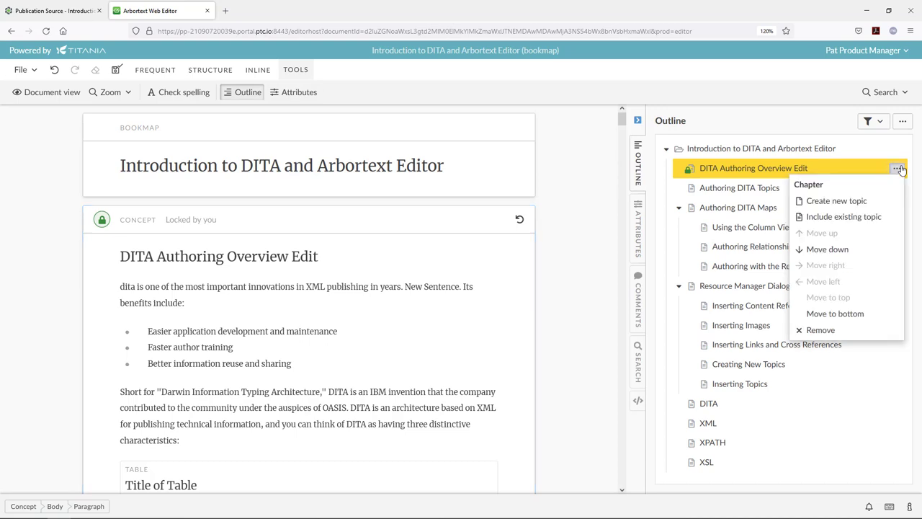
click(855, 202)
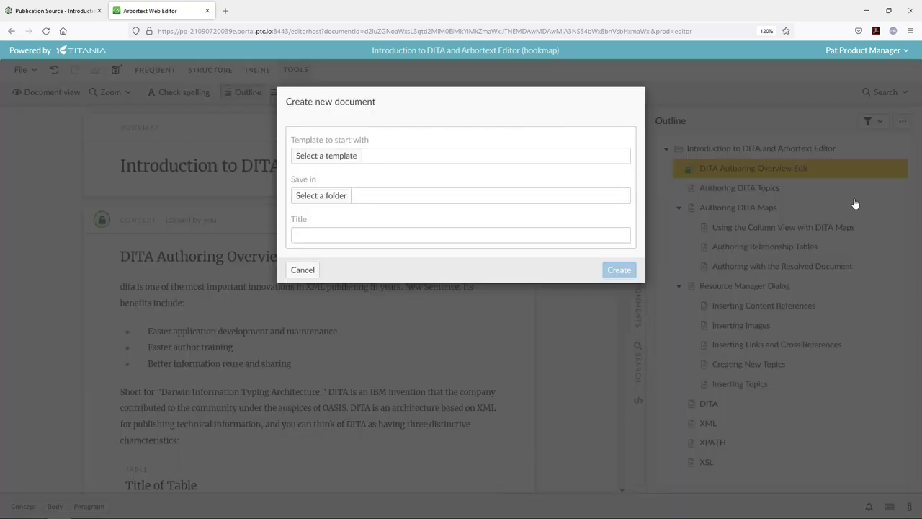
click(348, 158)
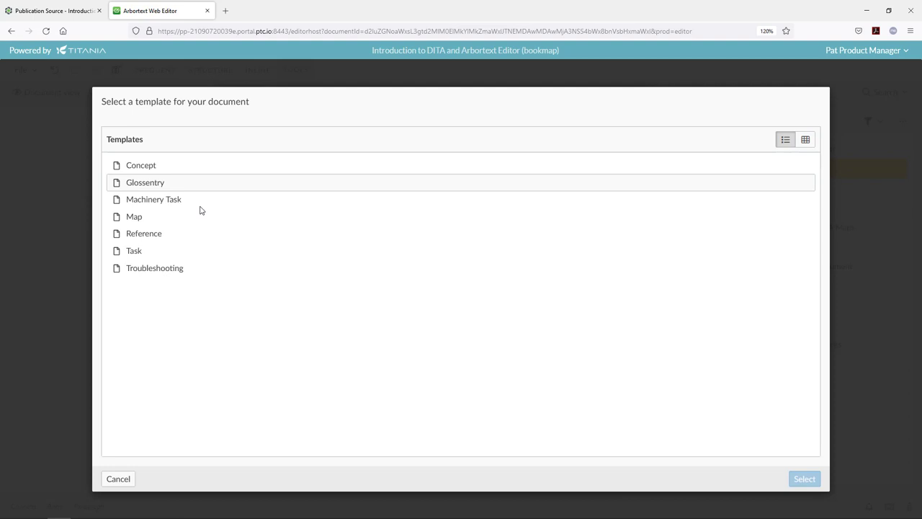
click(185, 251)
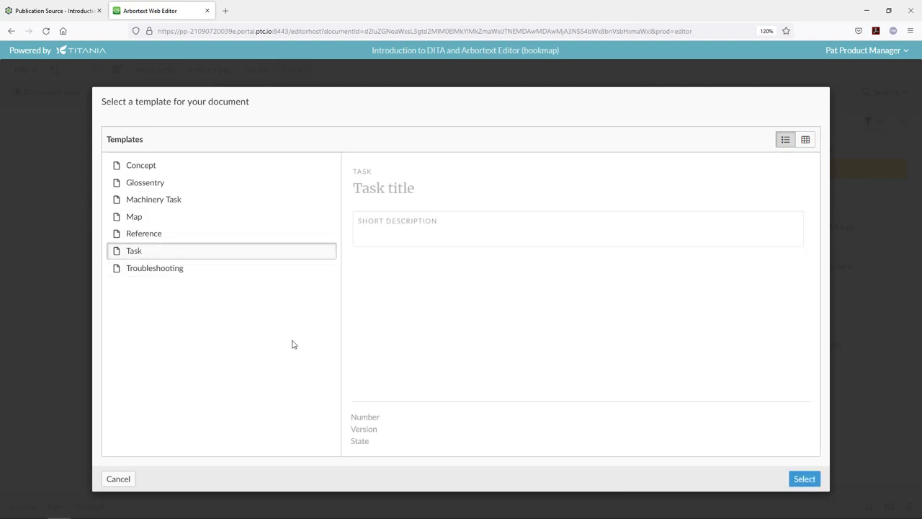
click(805, 479)
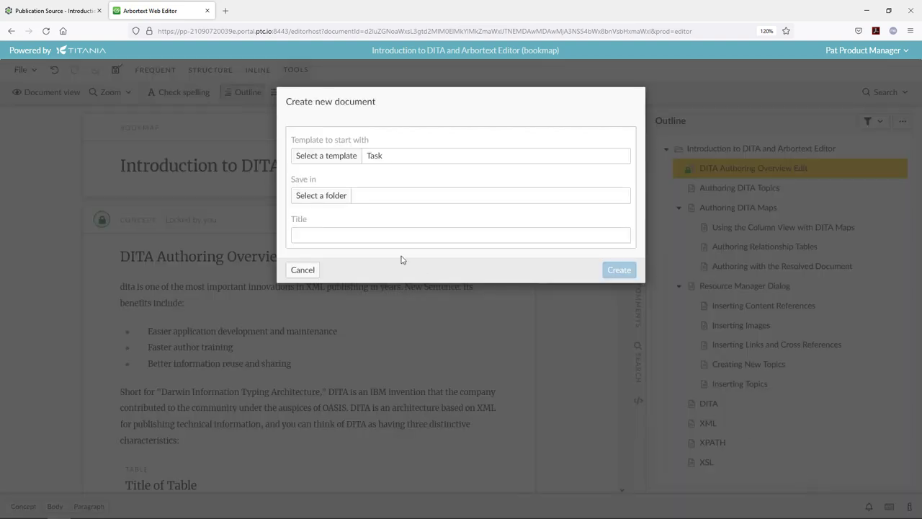
- Choose the Tasks folder under XML as the save location, title the topic "New Task" and create it
click(319, 200)
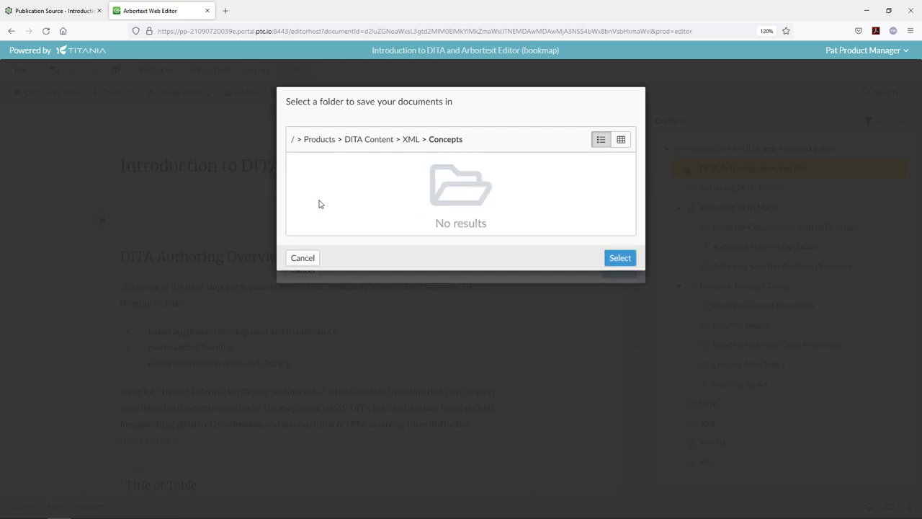
click(411, 139)
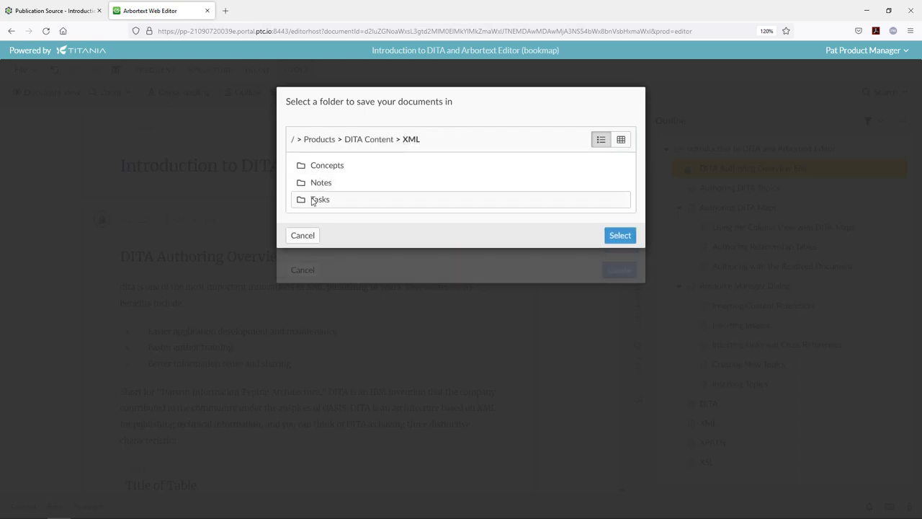
click(312, 201)
click(622, 237)
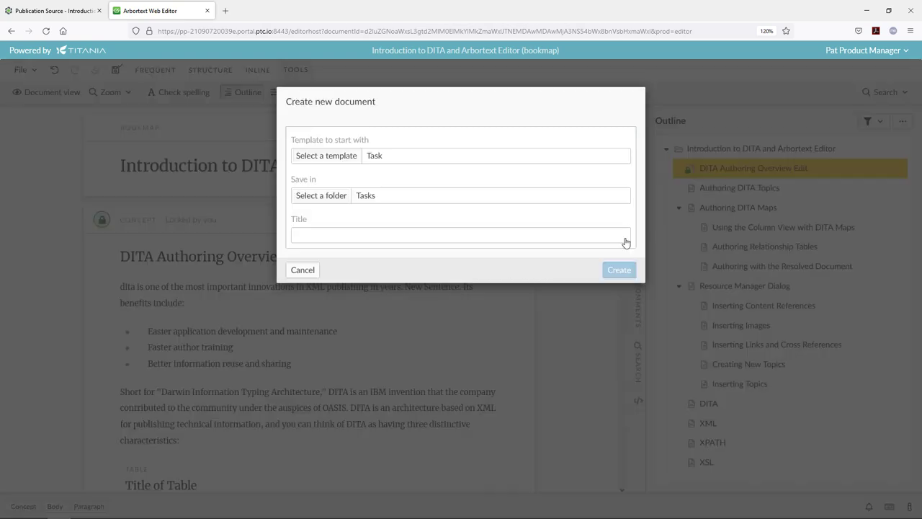
click(348, 235)
text(New Task)
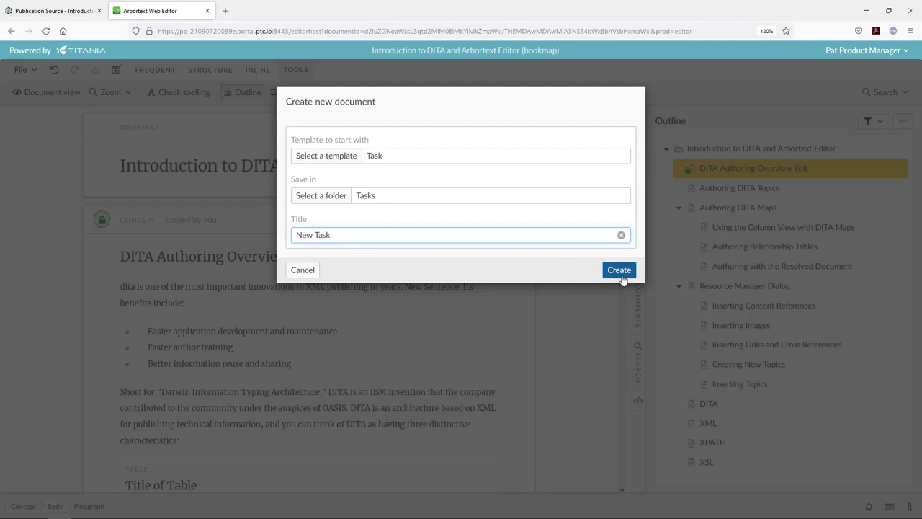
click(622, 279)
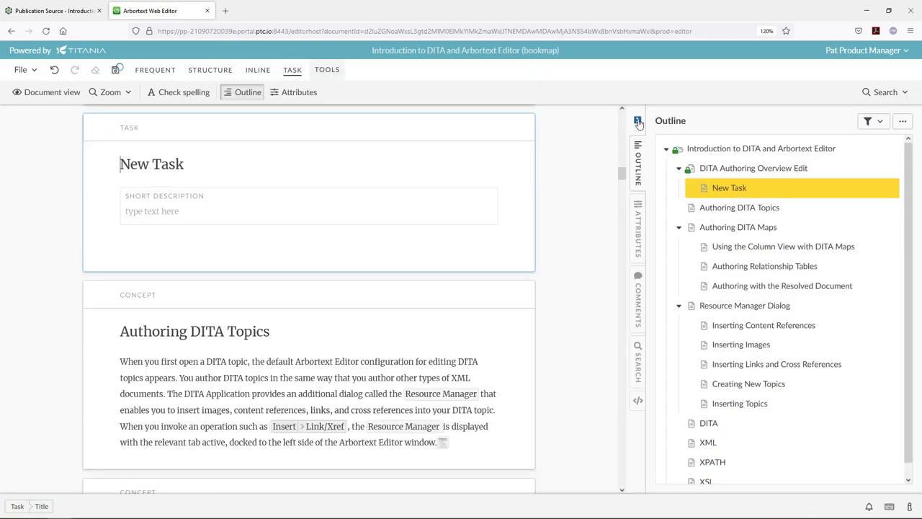
- Collapse the outline, enter "Task to Change Engine Oil" as the new task's short description, and save the document
click(638, 123)
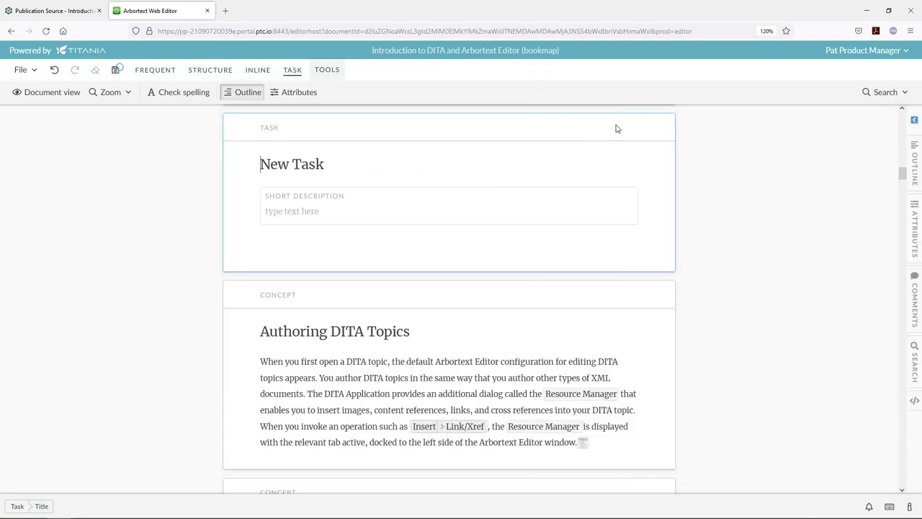
click(347, 210)
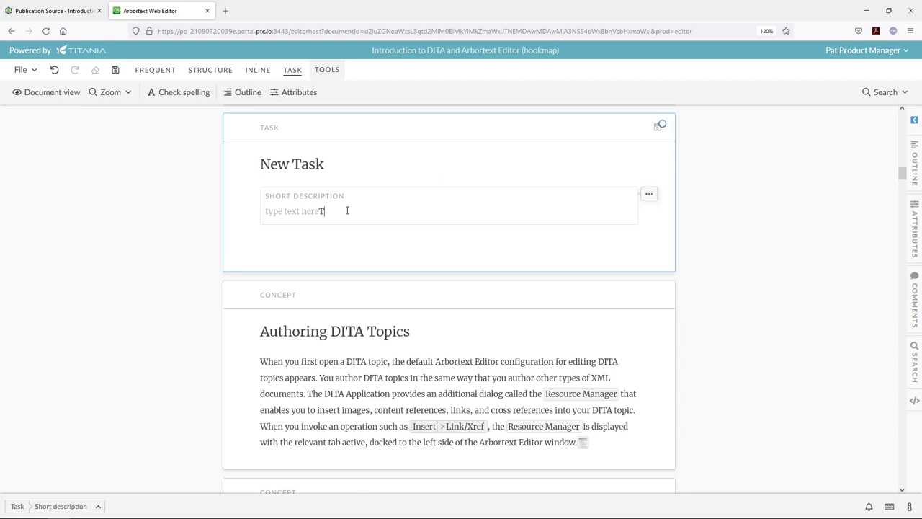
text(Task t)
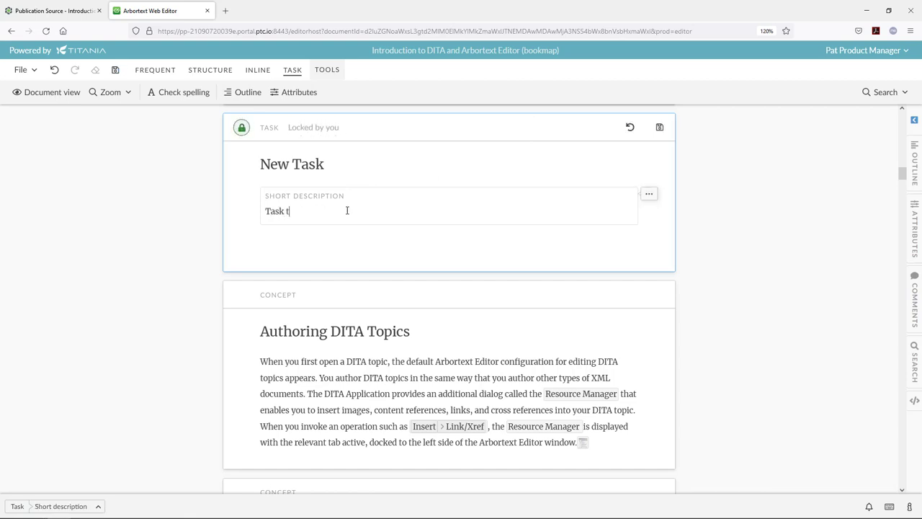
text(o Change Engine Oil)
key(ctrl+s)
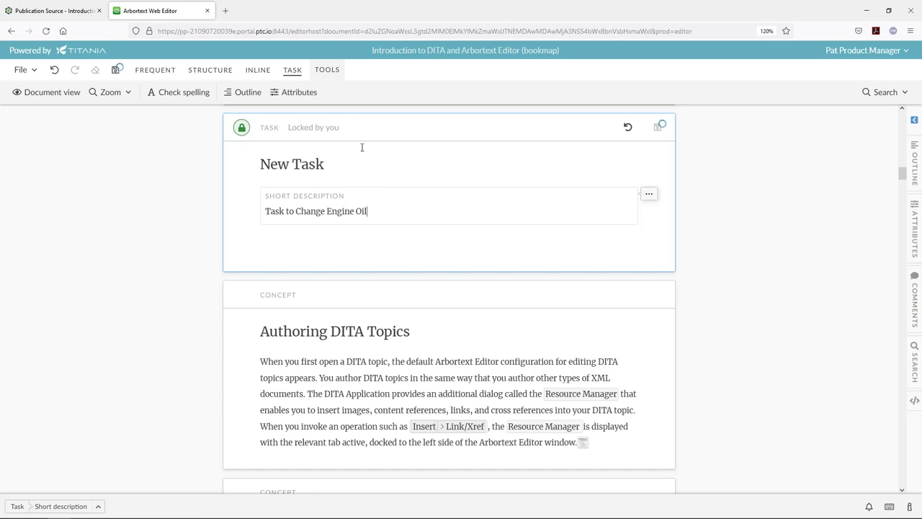
- Add a prerequisites section to the new task and insert a note inside it
click(292, 70)
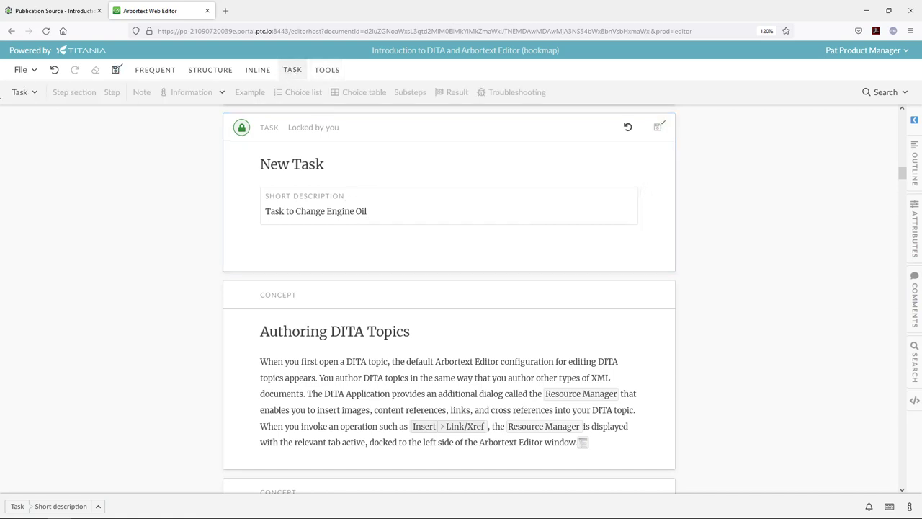
click(33, 93)
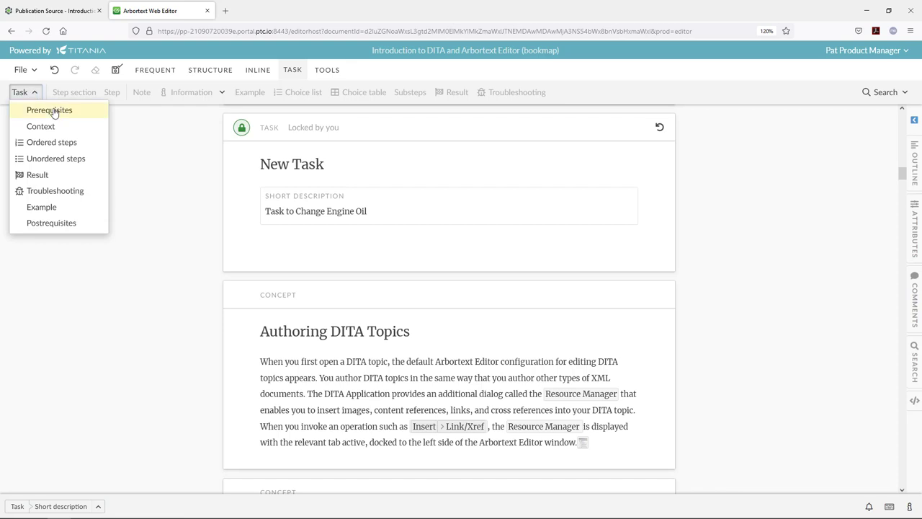
click(54, 111)
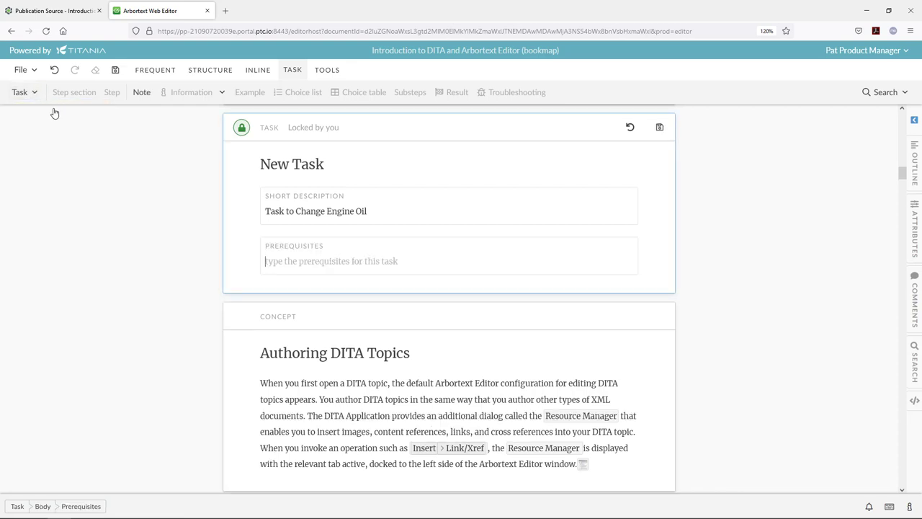
click(143, 93)
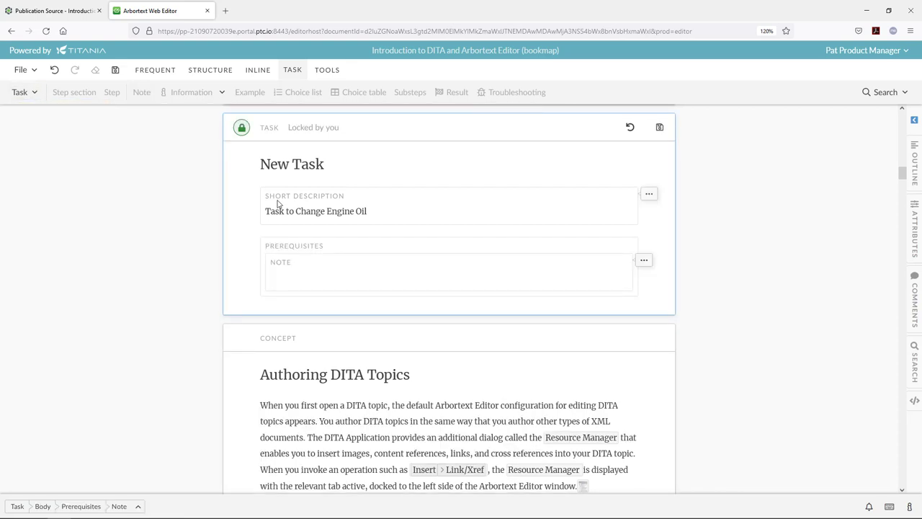
- Enter "Safety First!" in the prerequisites note and select the note's paragraph element
text(Safety First!)
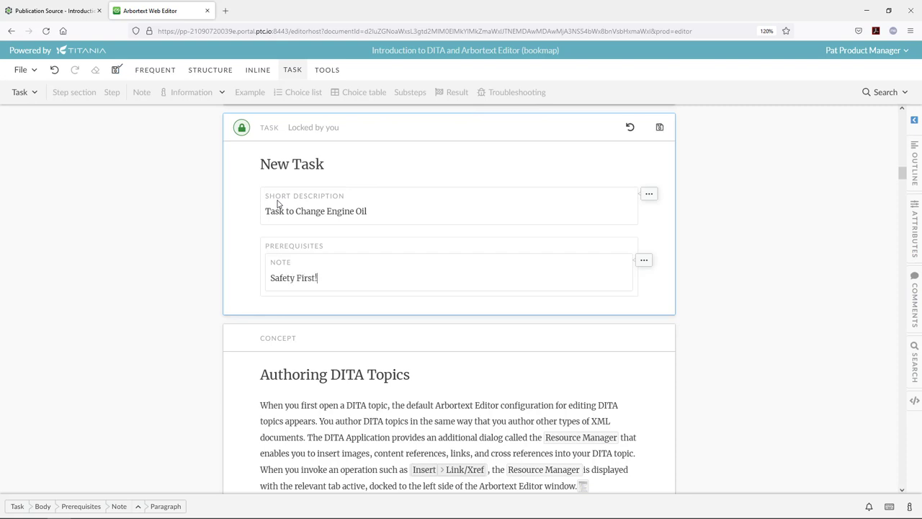
click(72, 506)
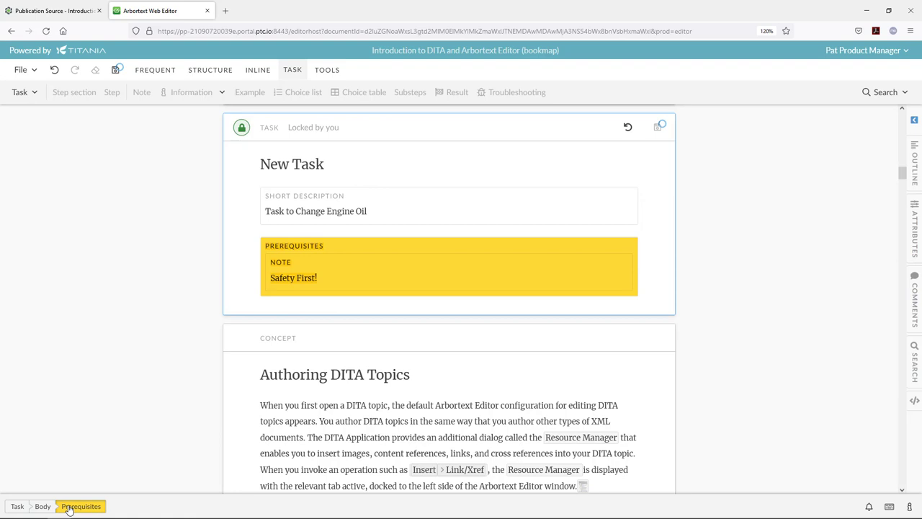
click(354, 280)
click(167, 506)
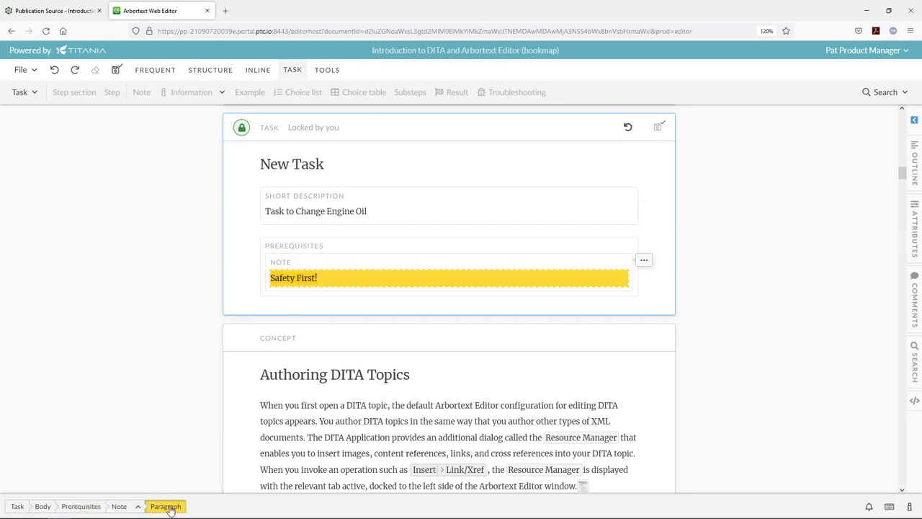
- Add a context section to the new task reading "To be performed by qualified technician"
click(23, 92)
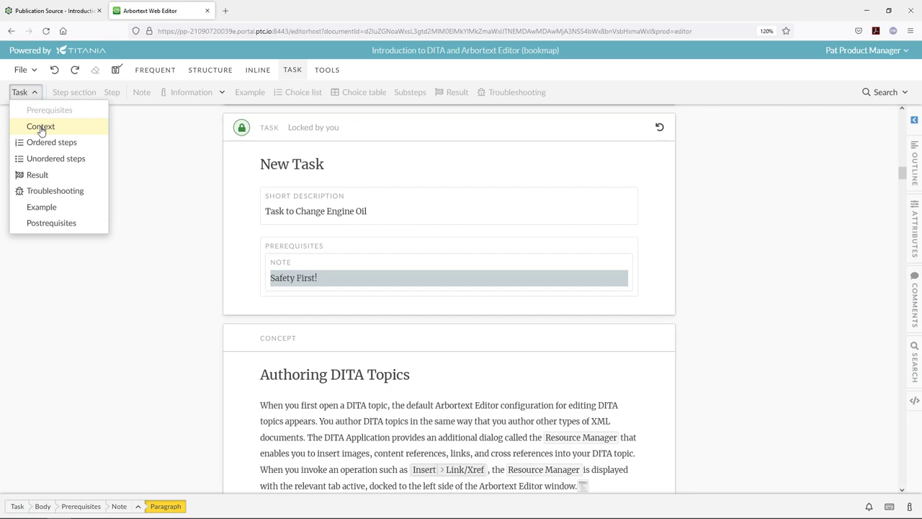
click(41, 128)
text(T)
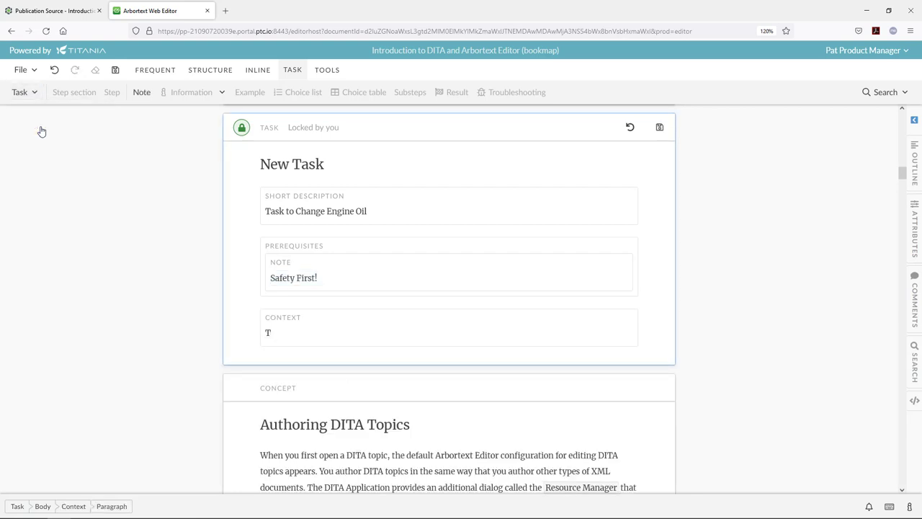
text(o be performed by qualit)
text(ied)
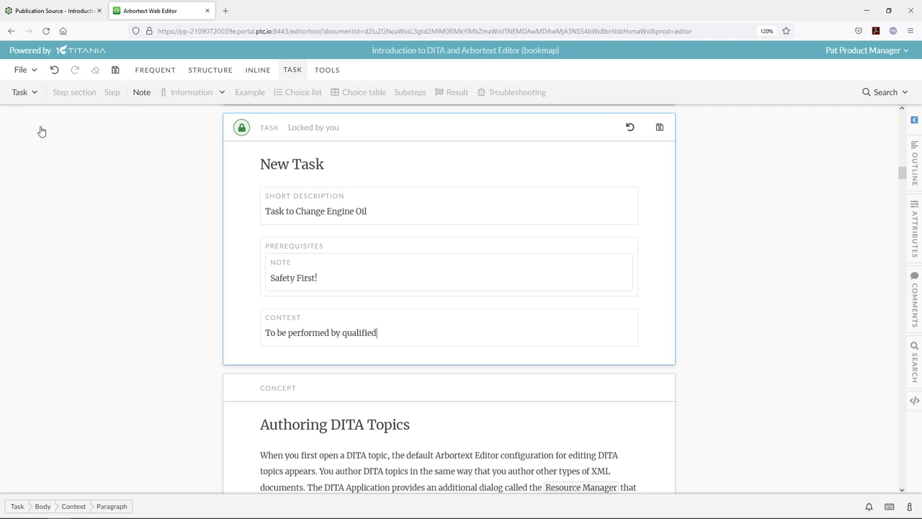
text( technician)
- Add ordered steps below the context section, with "Step 1" as the first step and "Example" as the second
click(22, 92)
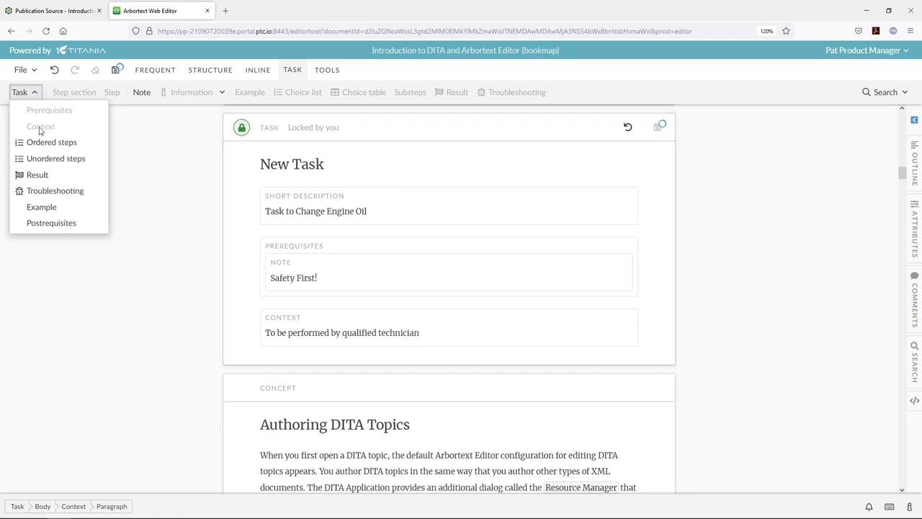
click(61, 143)
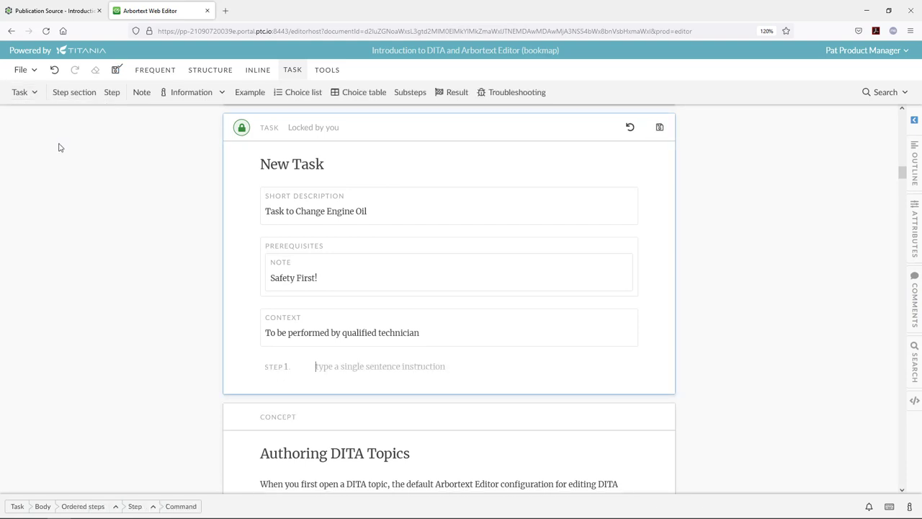
text(Step 1)
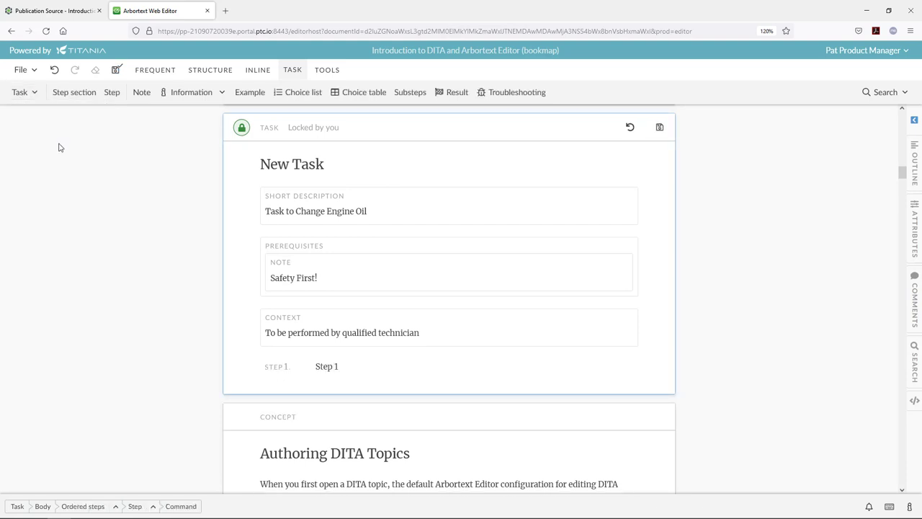
key(Return)
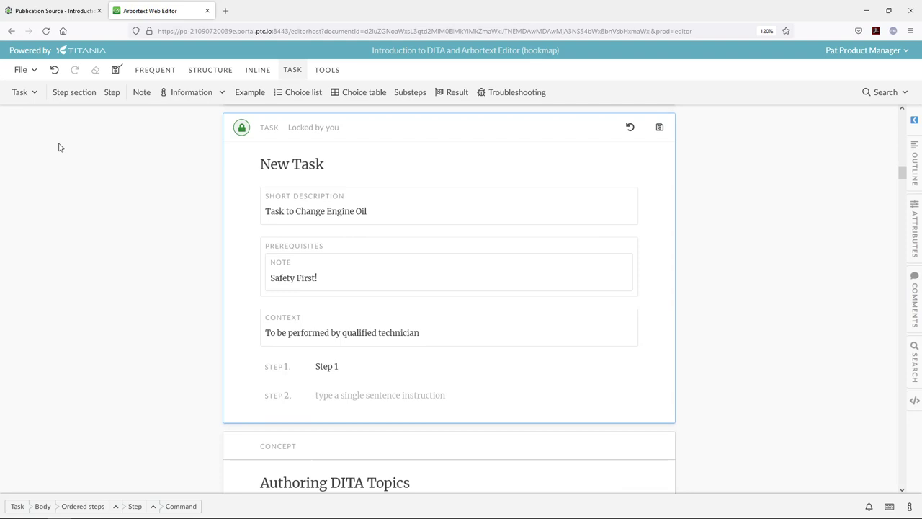
text(Example)
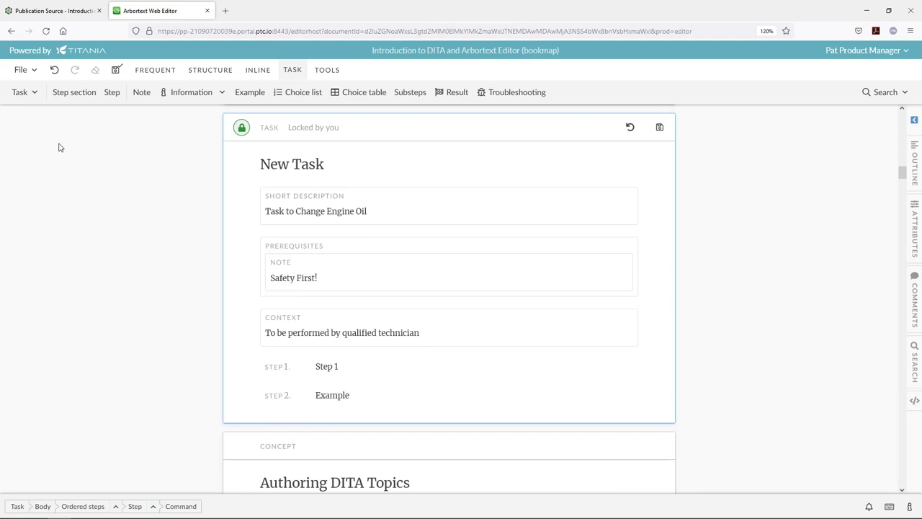
- Add a postrequisites section after the ordered steps with the text "Engine Oil is Changed"
click(22, 93)
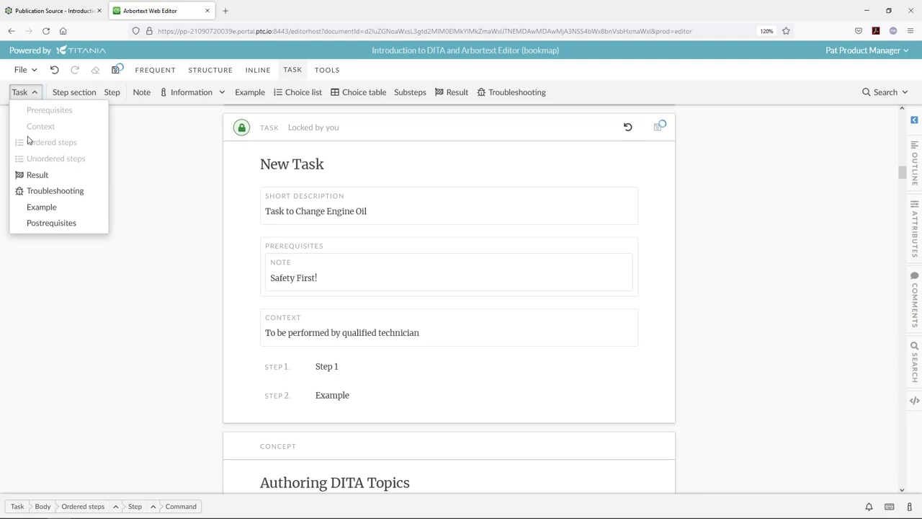
click(48, 225)
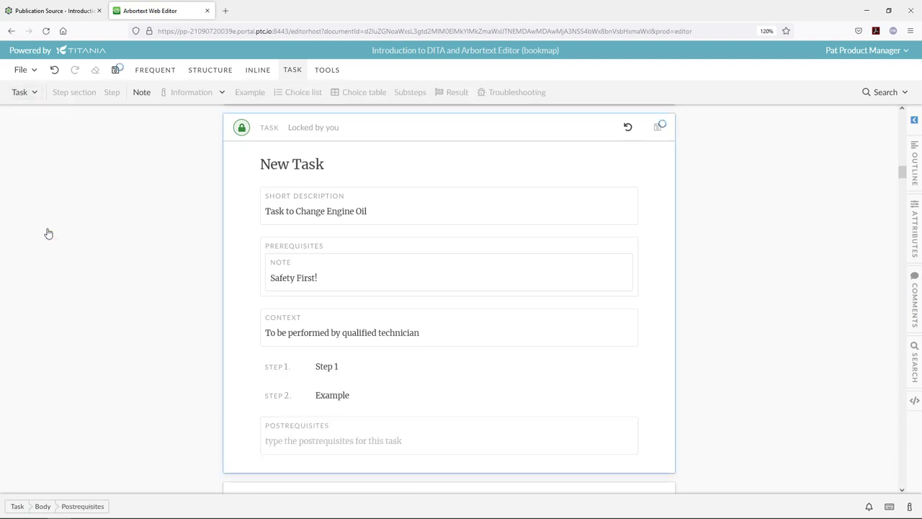
text(Engine O)
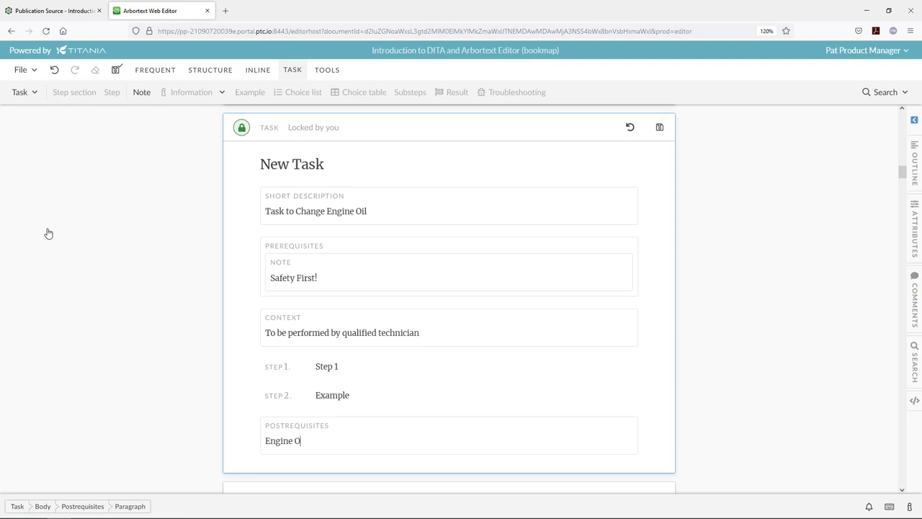
text(il is Changed)
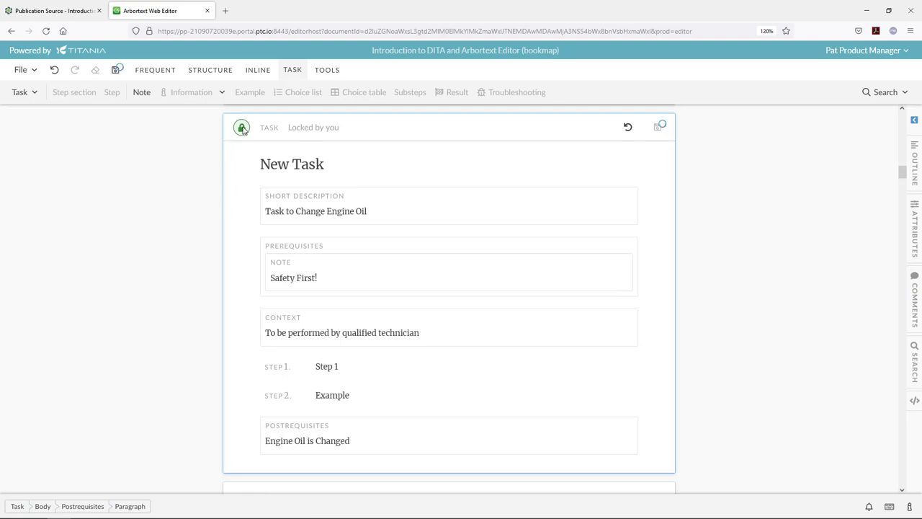
- Unlock the new task, the "DITA Authoring Overview Edit" concept and the bookmap
mouse_move(242, 128)
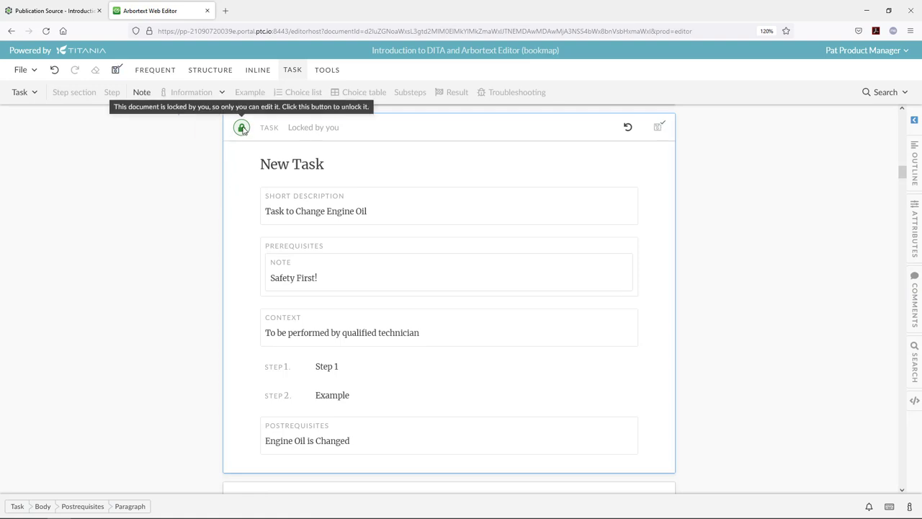
click(242, 128)
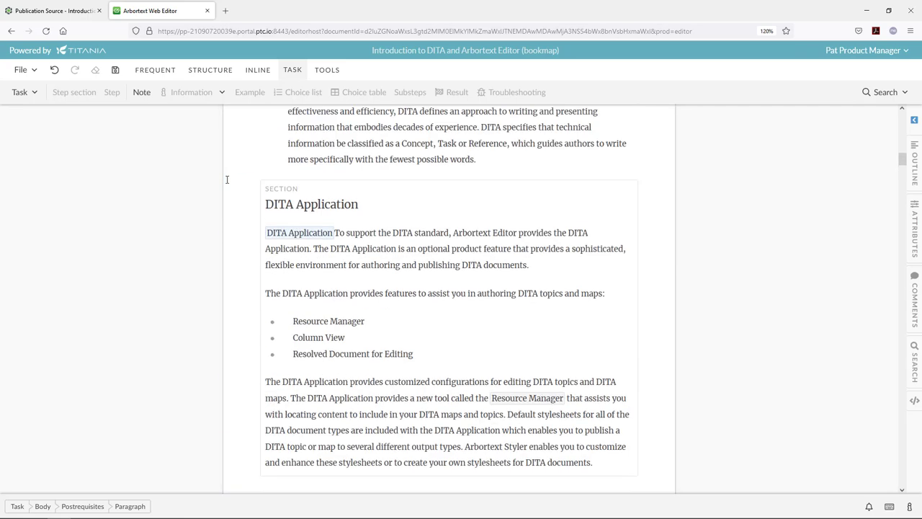
scroll(229, 179, up, 15)
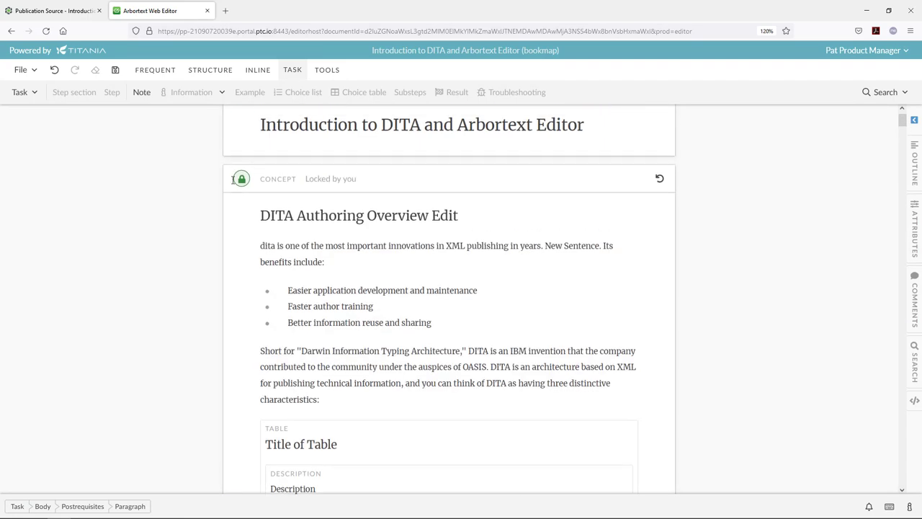
click(244, 180)
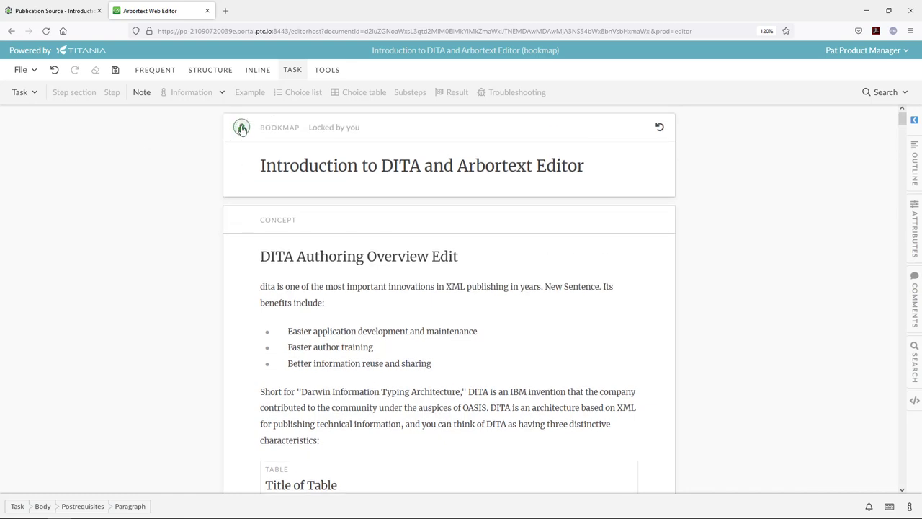
click(241, 128)
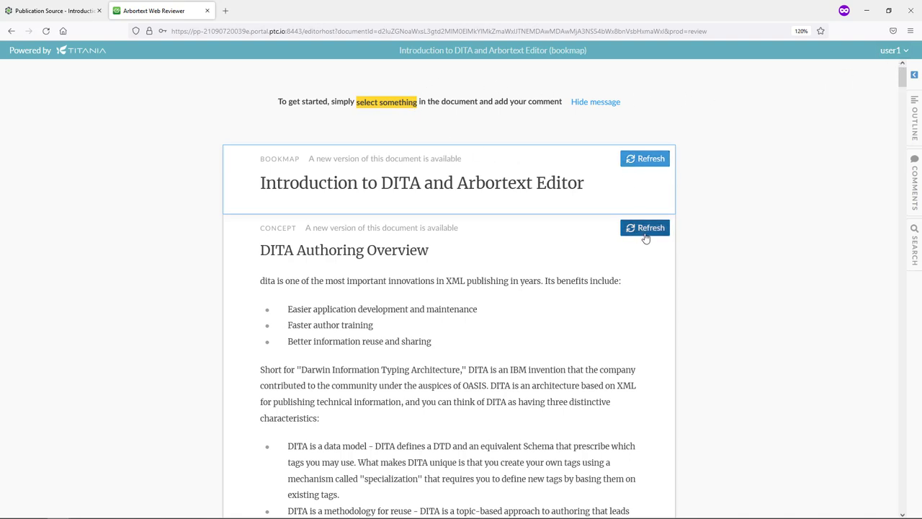
- In Arbortext Web Reviewer, refresh the bookmap and the DITA Authoring Overview concept to their new versions and review the concept's updated content
click(646, 167)
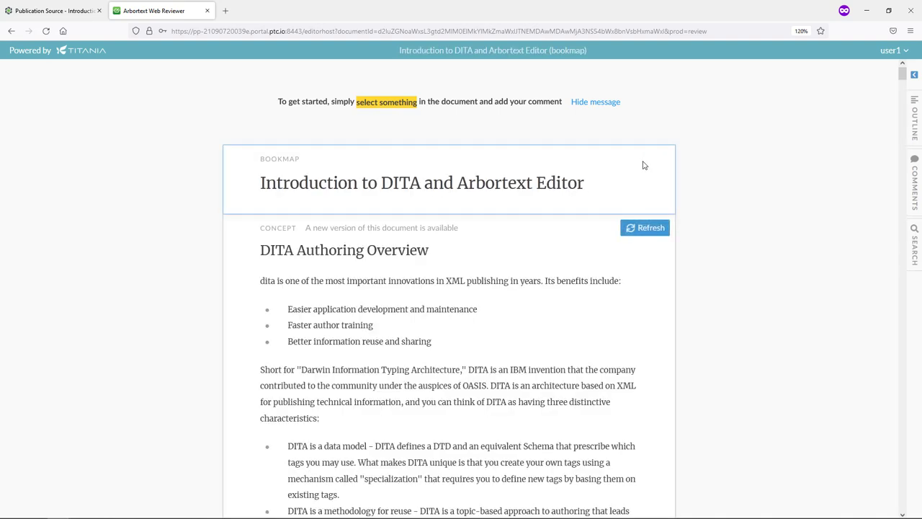
click(648, 229)
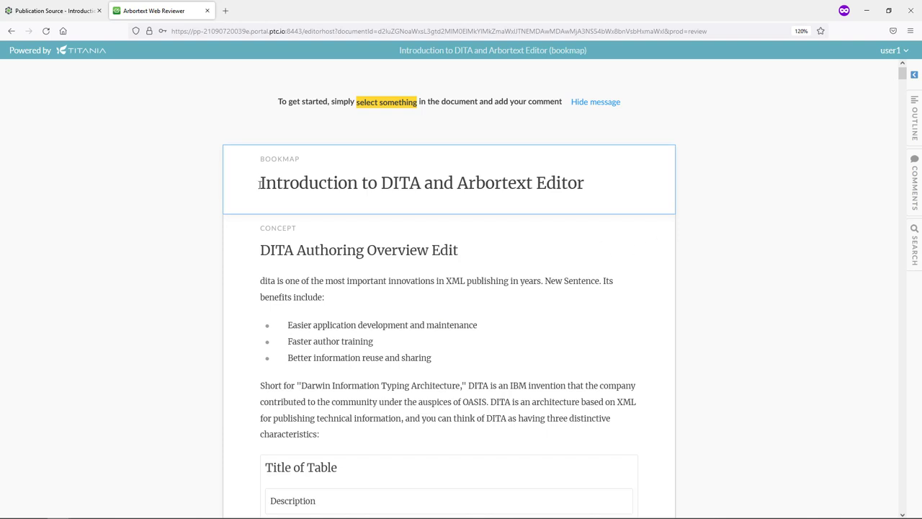
scroll(208, 194, down, 3)
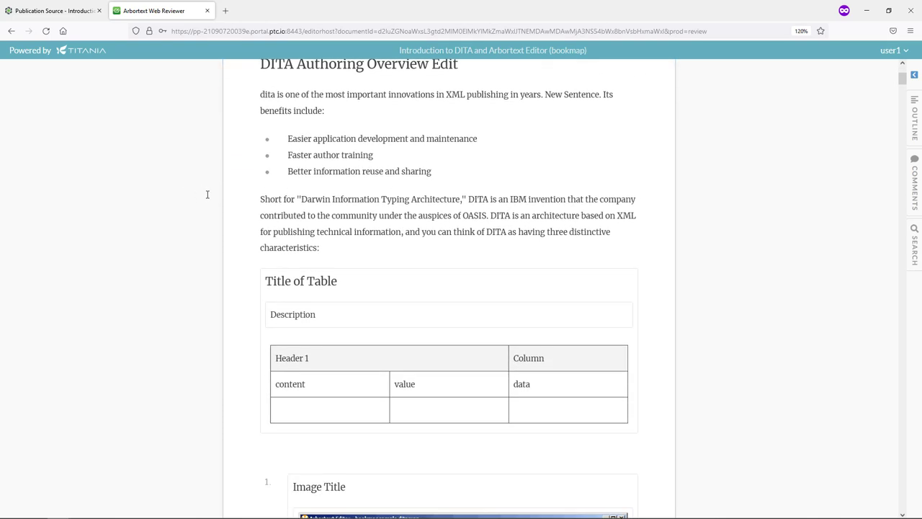
scroll(342, 243, down, 1)
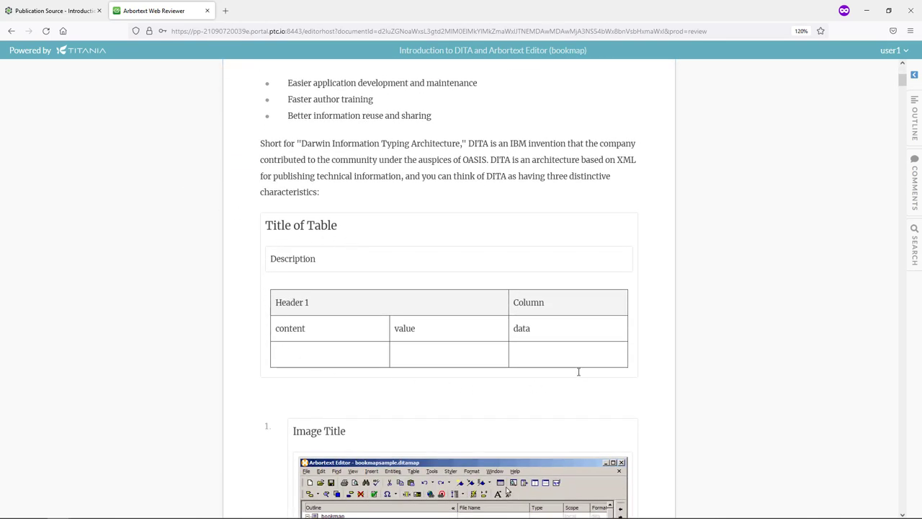
scroll(360, 302, down, 5)
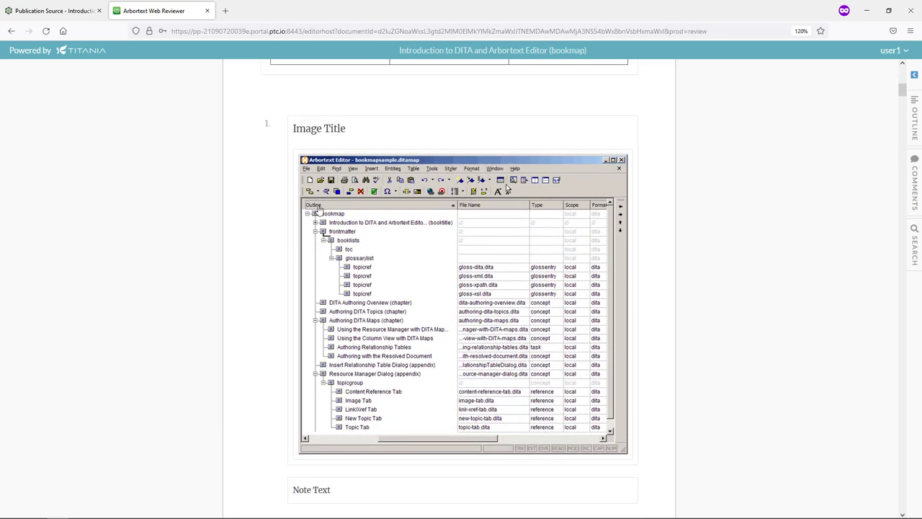
scroll(298, 214, down, 5)
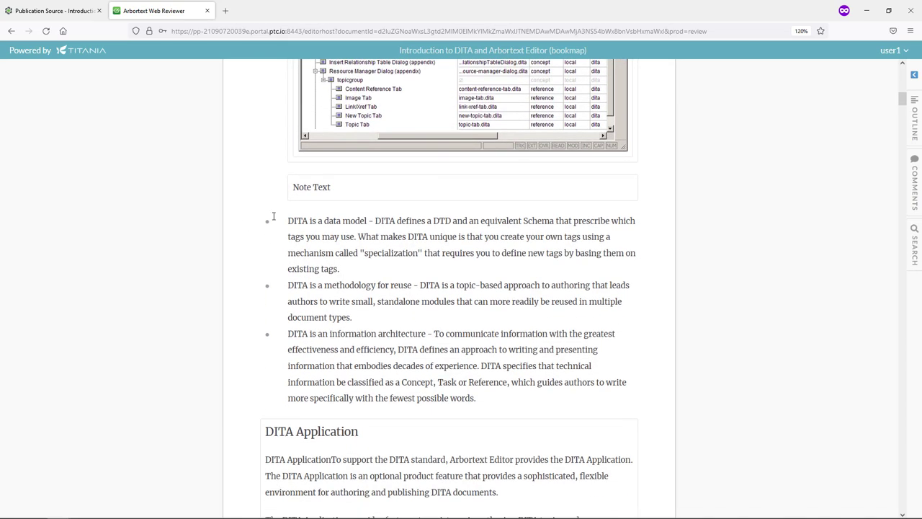
scroll(273, 216, up, 10)
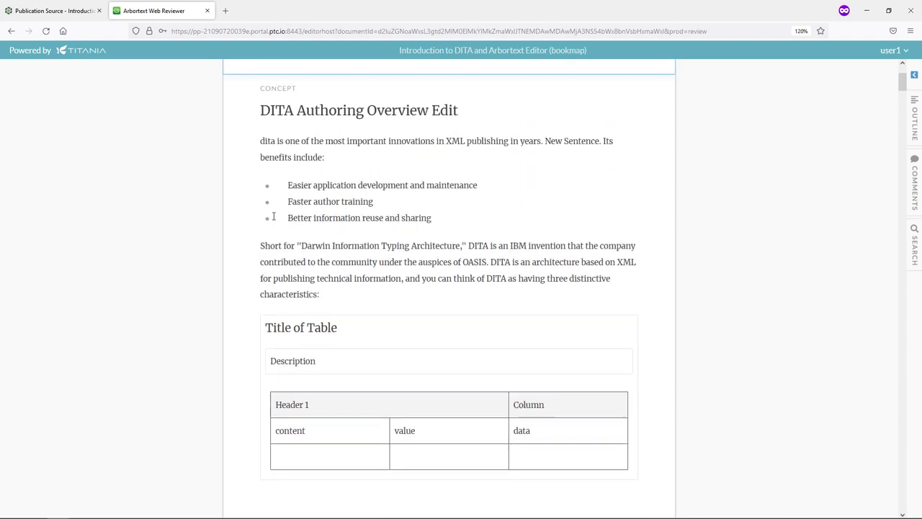
scroll(273, 216, up, 2)
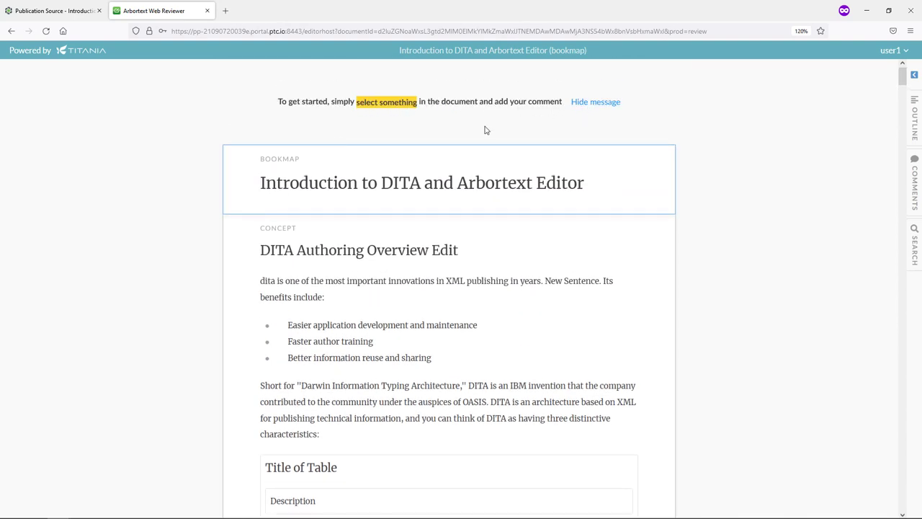
- Add a general comment "Looks great!" on the word "content" in the concept's table and save it as private
click(320, 196)
scroll(292, 307, down, 3)
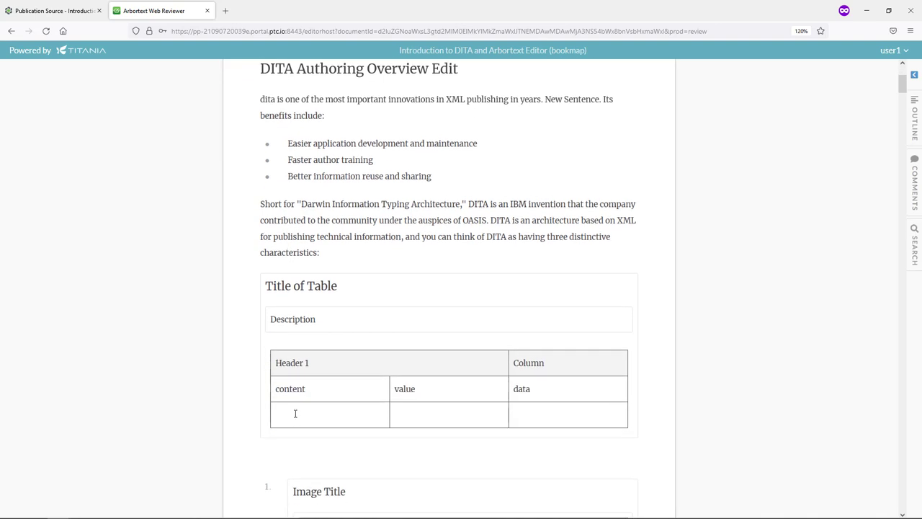
click(311, 413)
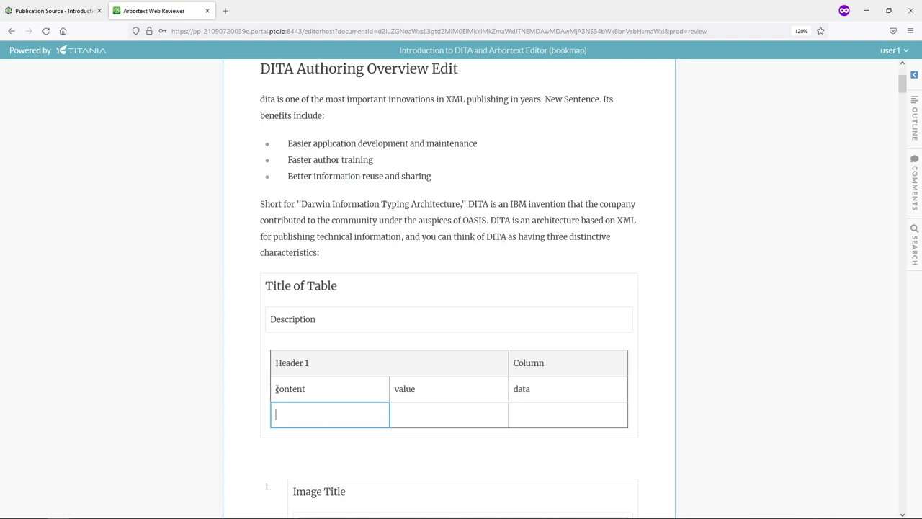
drag(276, 389, 308, 388)
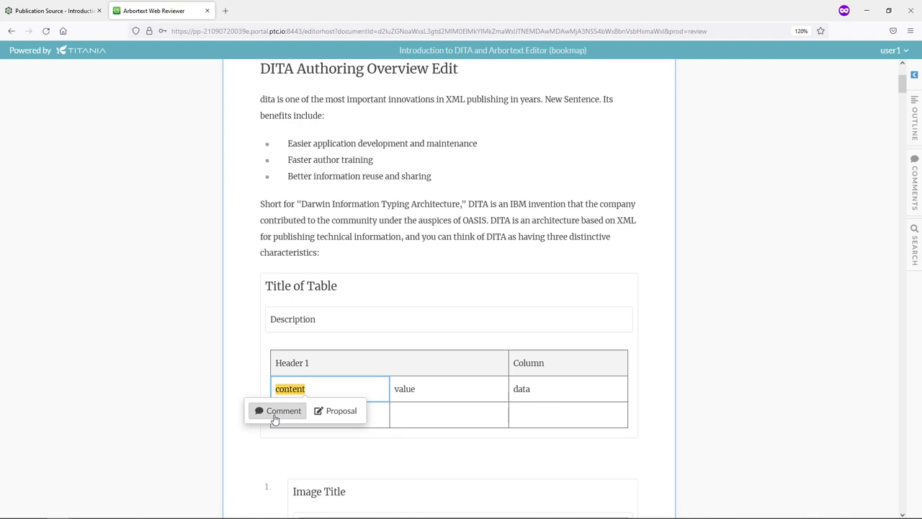
click(278, 414)
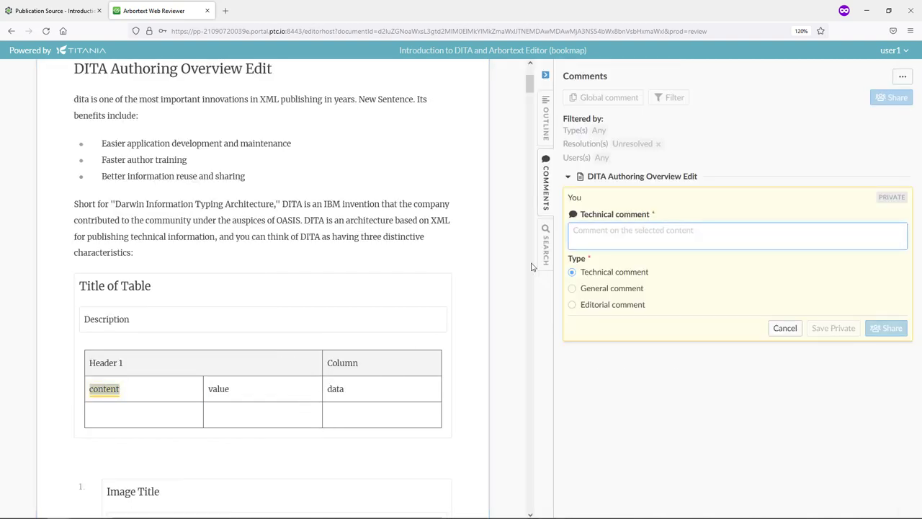
click(600, 292)
click(608, 235)
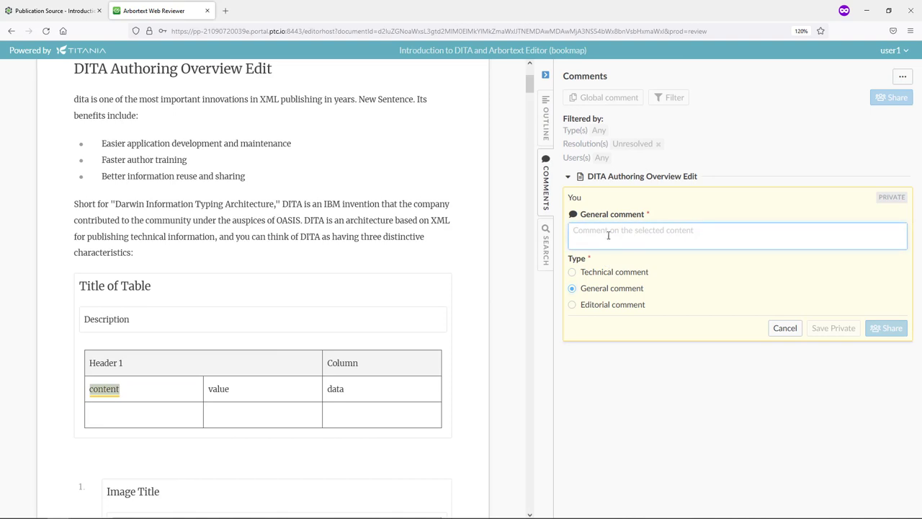
text(Looks great!)
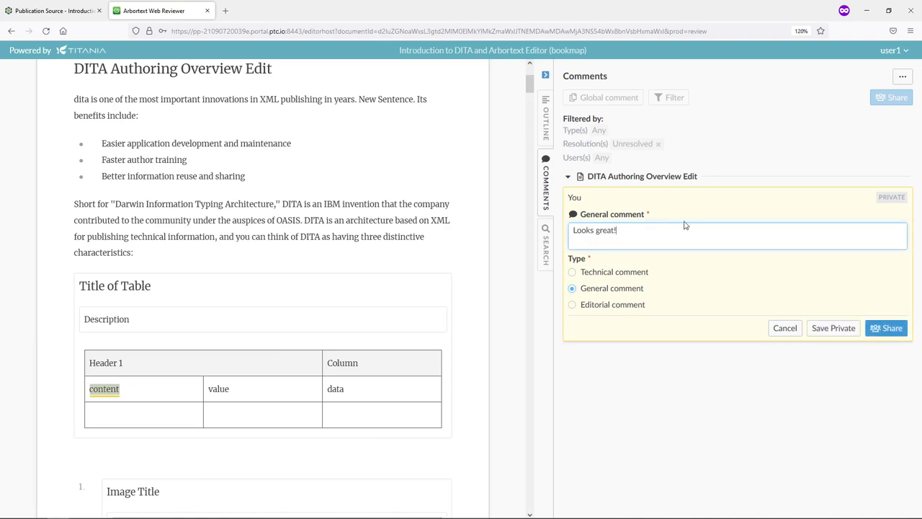
click(837, 328)
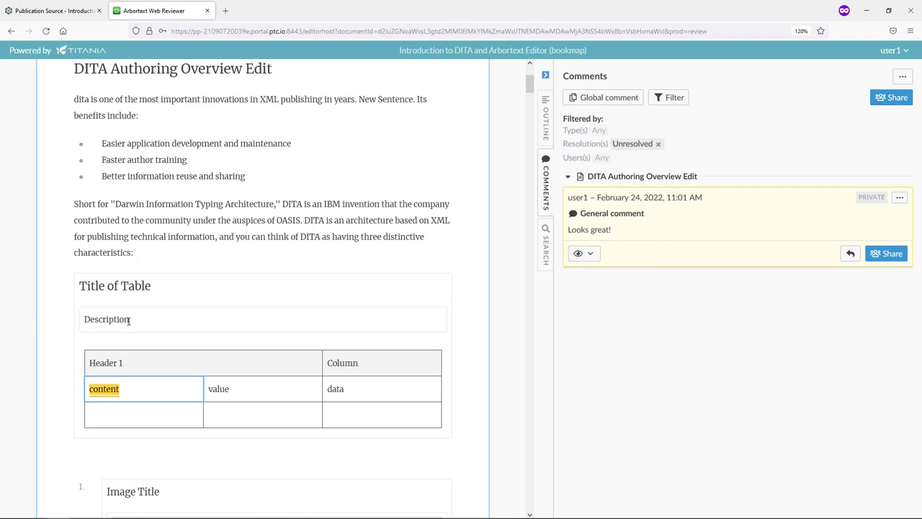
- Propose changing the table's description to "Description of table with more clarification" with the motivation "provides more detail", and save the proposal as private
drag(129, 320, 84, 320)
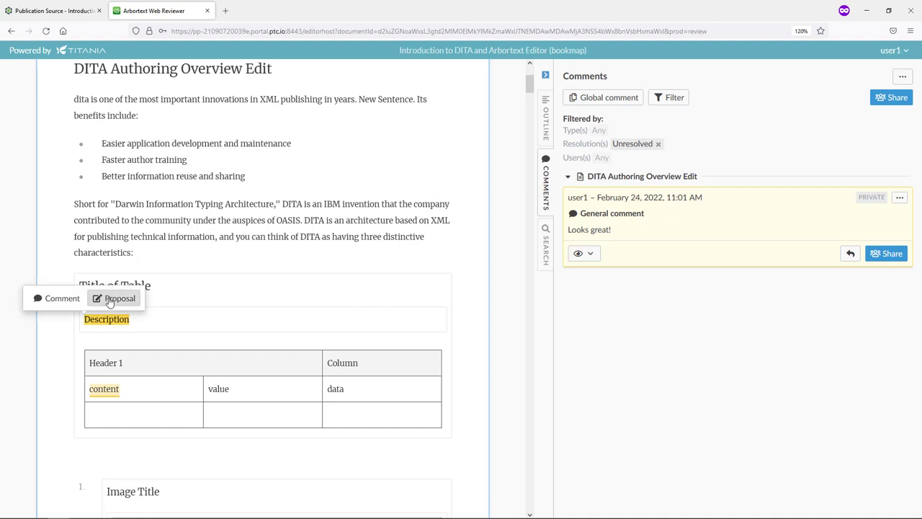
click(110, 300)
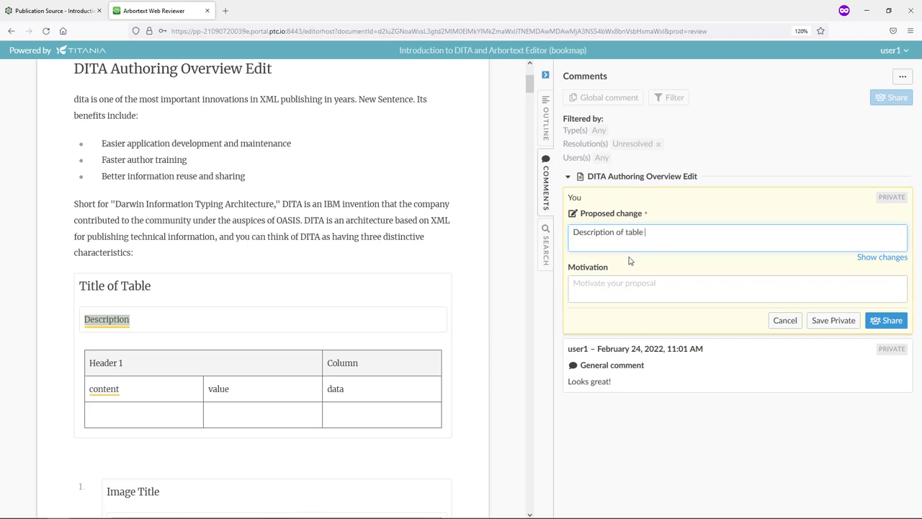
text(of table with more clarification)
click(615, 284)
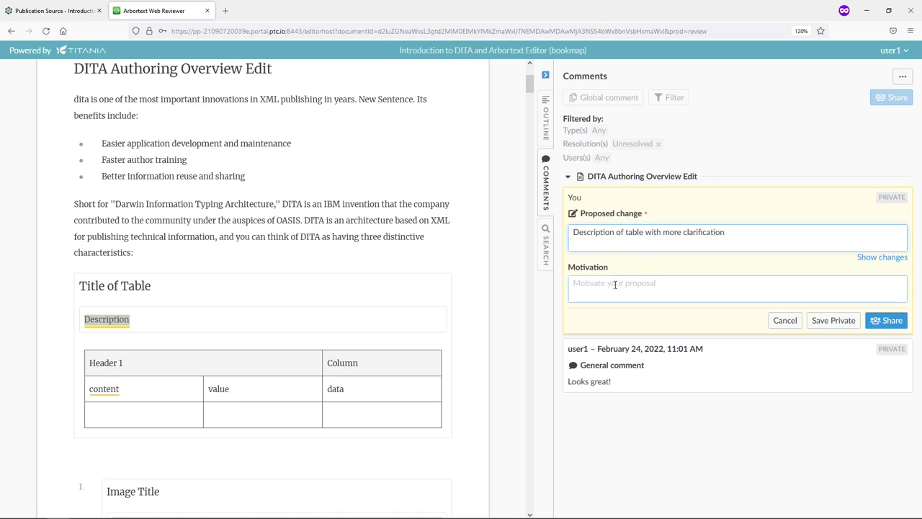
text(pro)
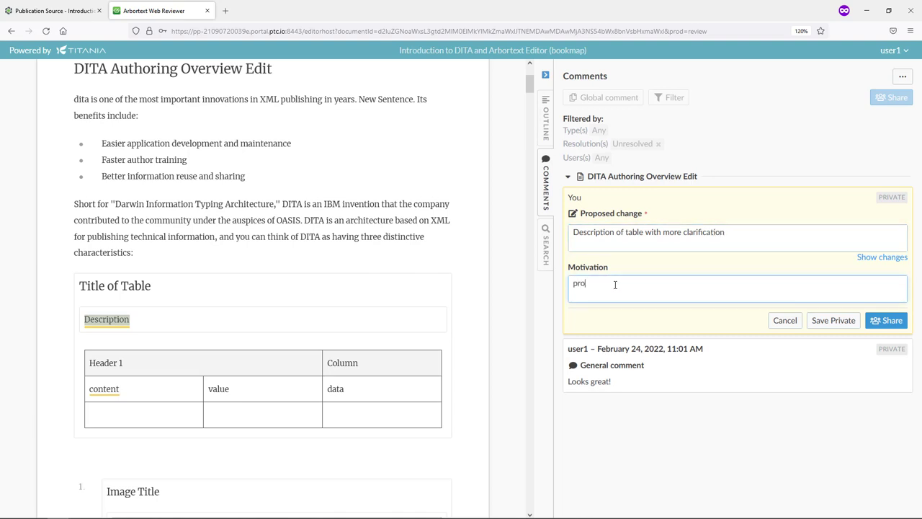
text(vides more detail)
click(825, 322)
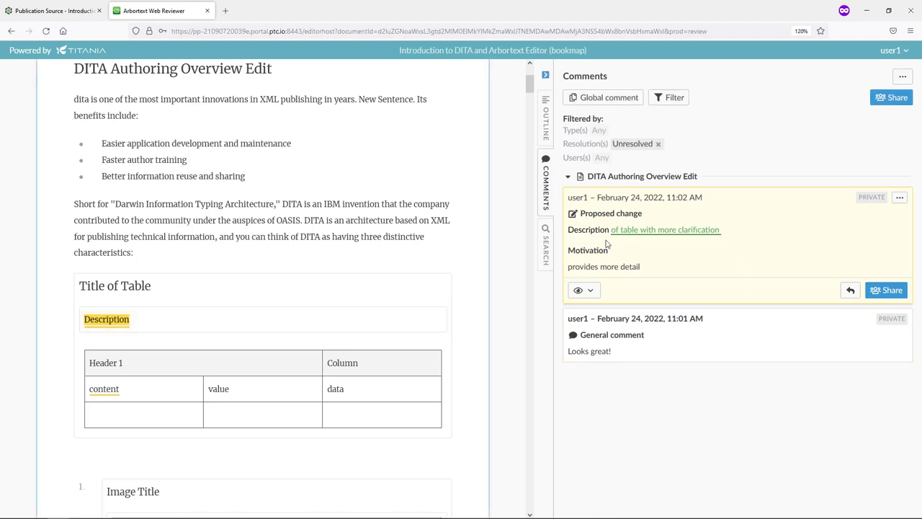
- Share both private comments on the DITA Authoring Overview Edit concept with the other reviewers
click(886, 103)
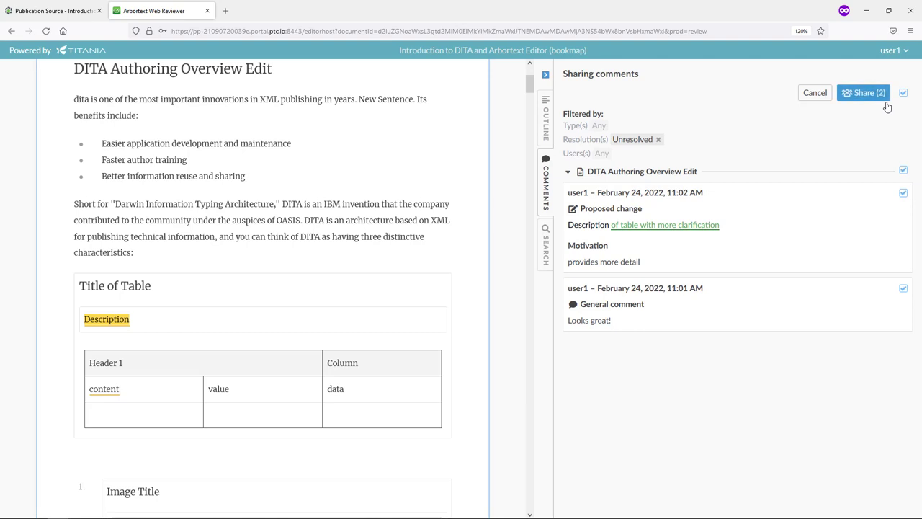
click(887, 107)
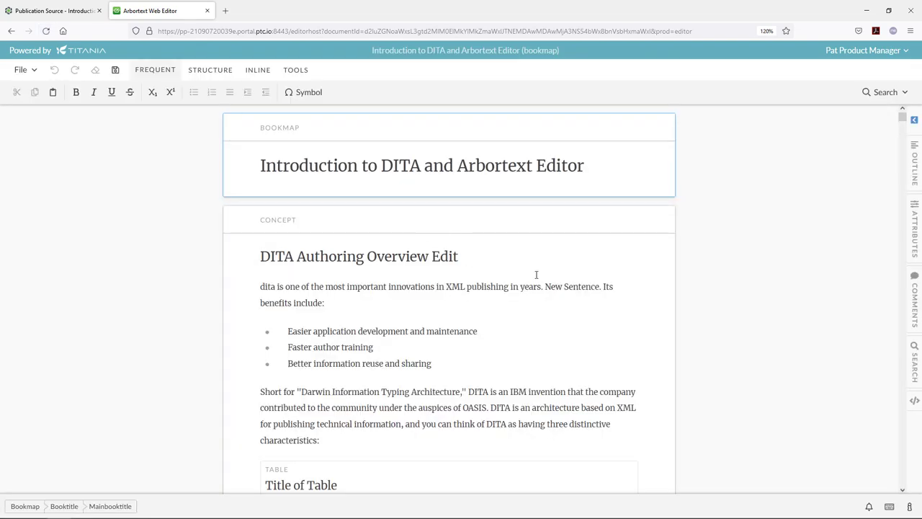
- In Arbortext Web Editor, display the concept's comments and resolve "Looks great!" as accepted with the note "Did not affect content"
scroll(536, 274, down, 3)
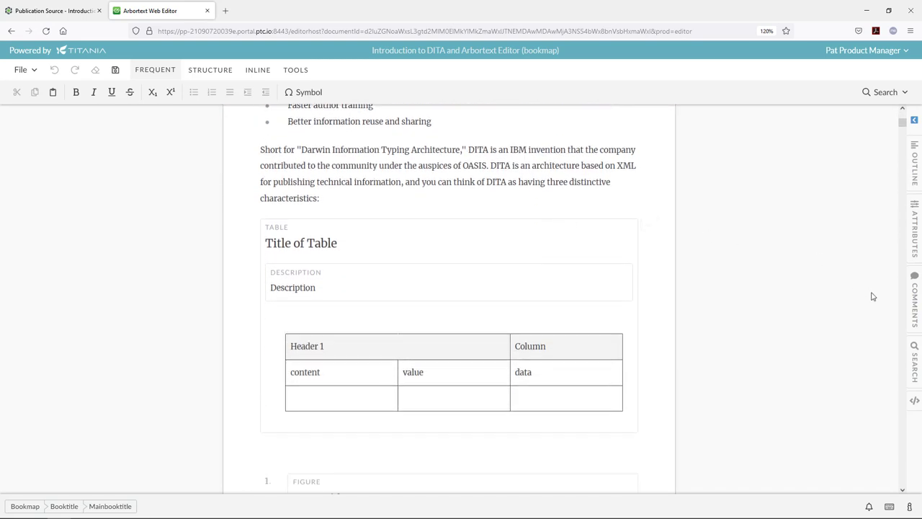
click(913, 293)
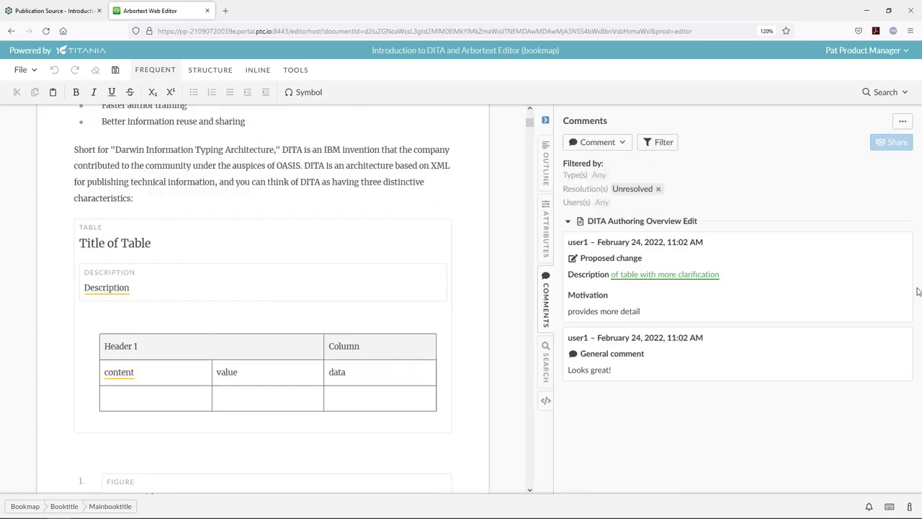
click(748, 255)
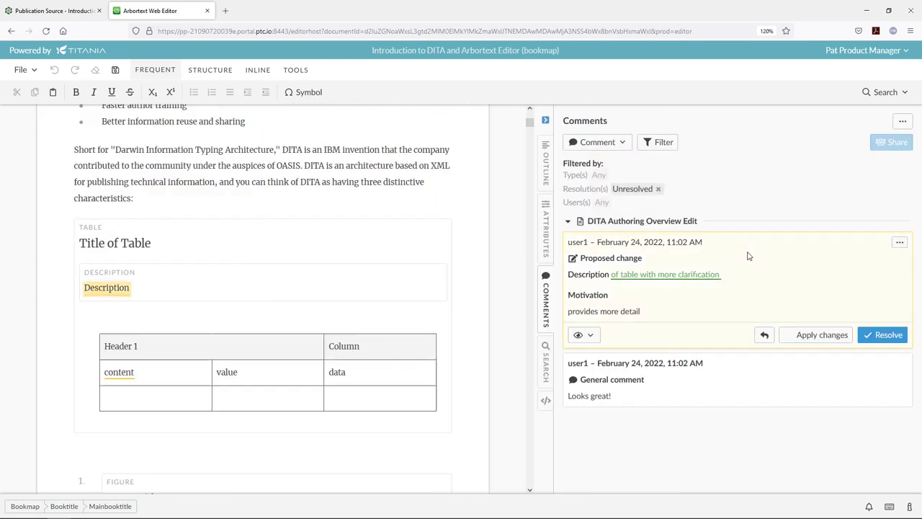
click(687, 393)
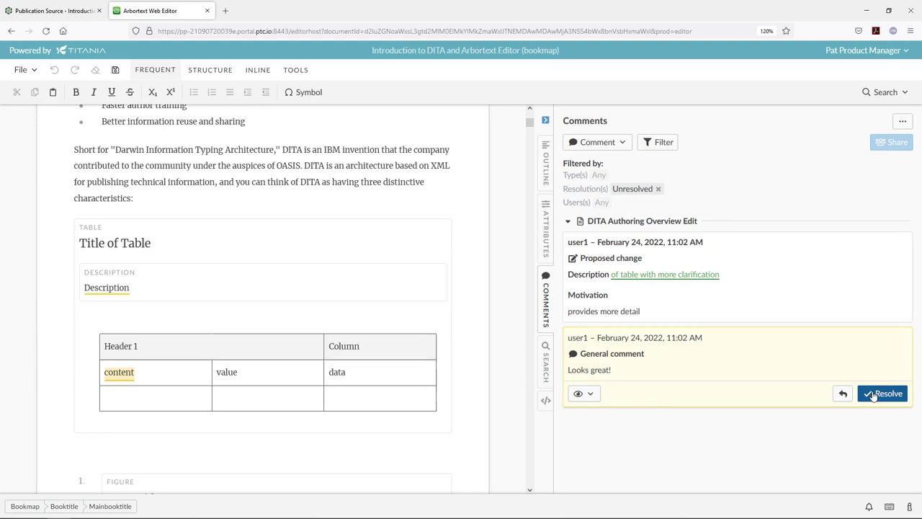
click(874, 395)
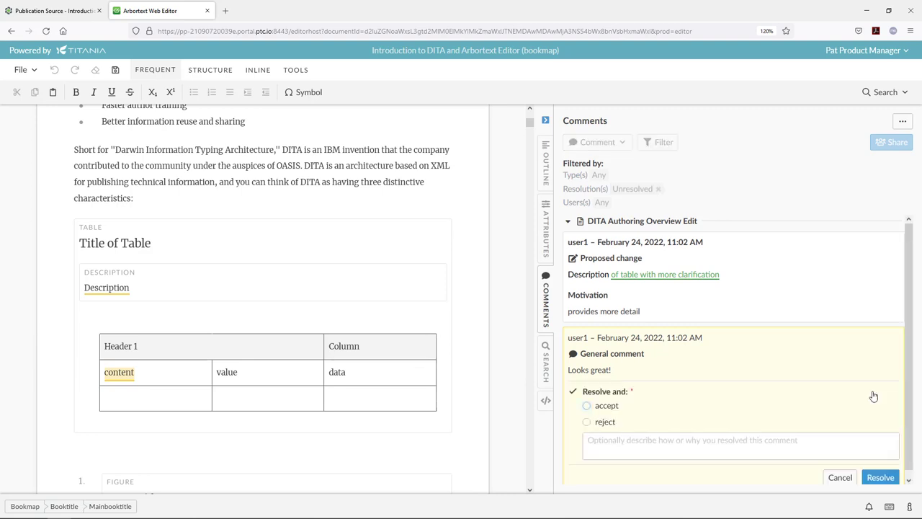
click(586, 406)
click(611, 440)
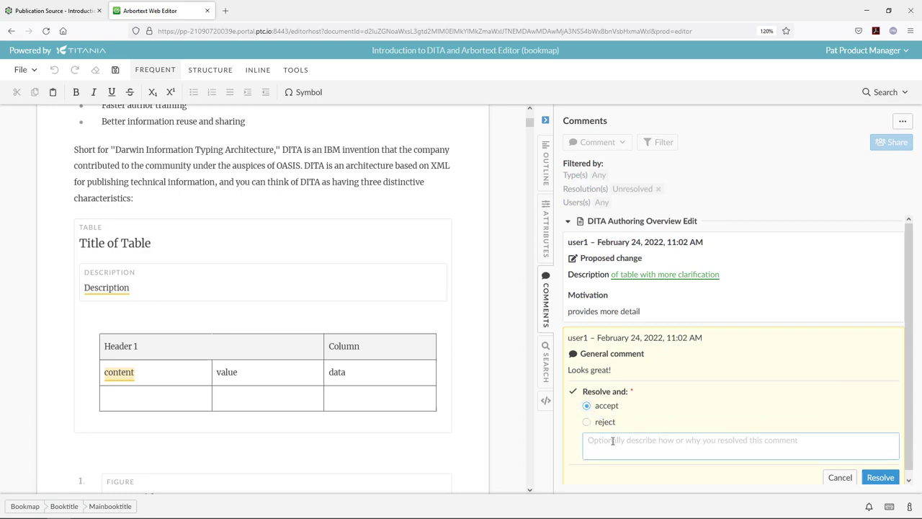
text(Did no)
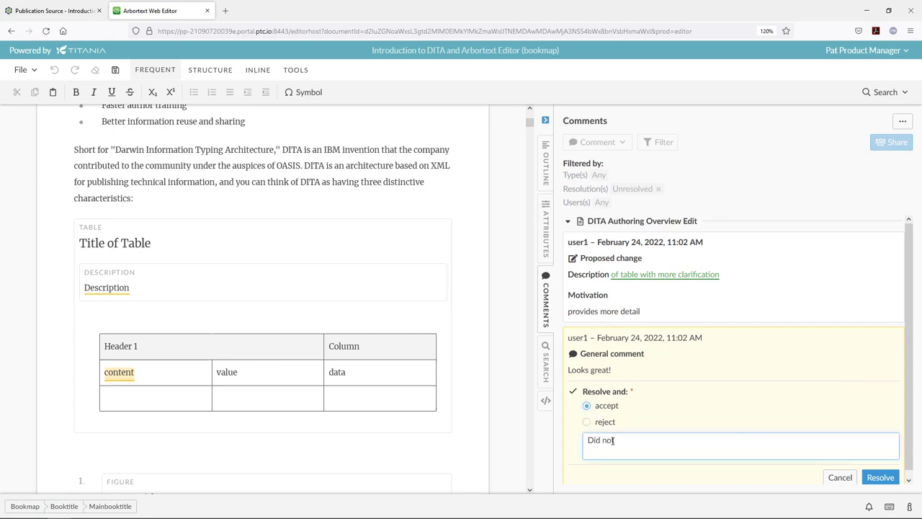
text(t affect content)
click(881, 476)
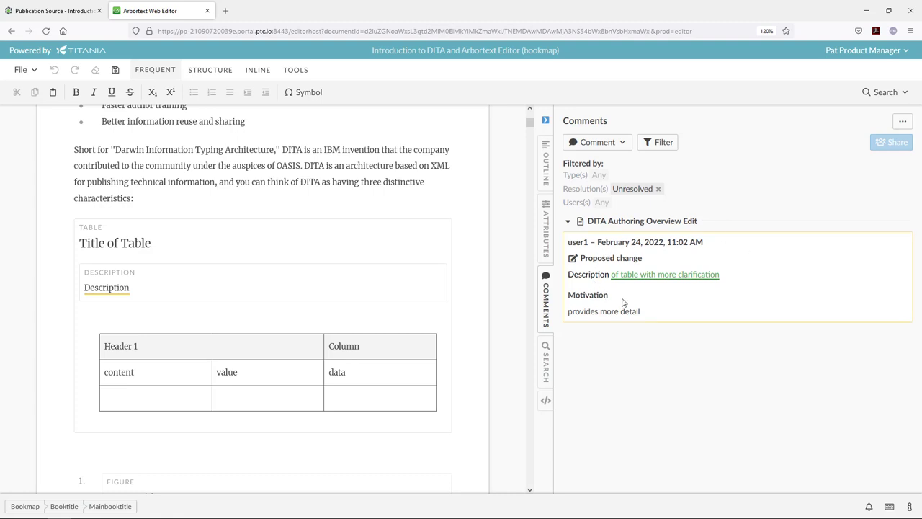
- Apply the proposed change to the table's description and resolve the proposal as accepted with the note "Accepted Changes"
click(659, 293)
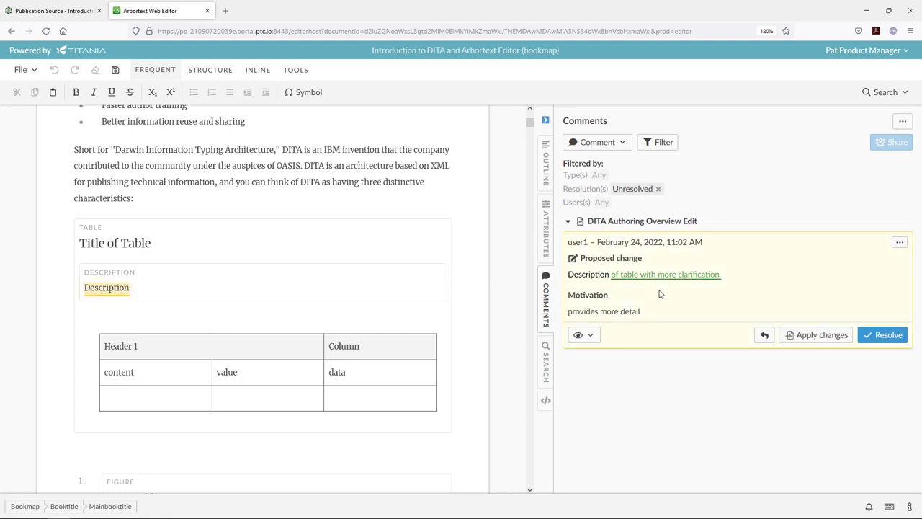
click(805, 339)
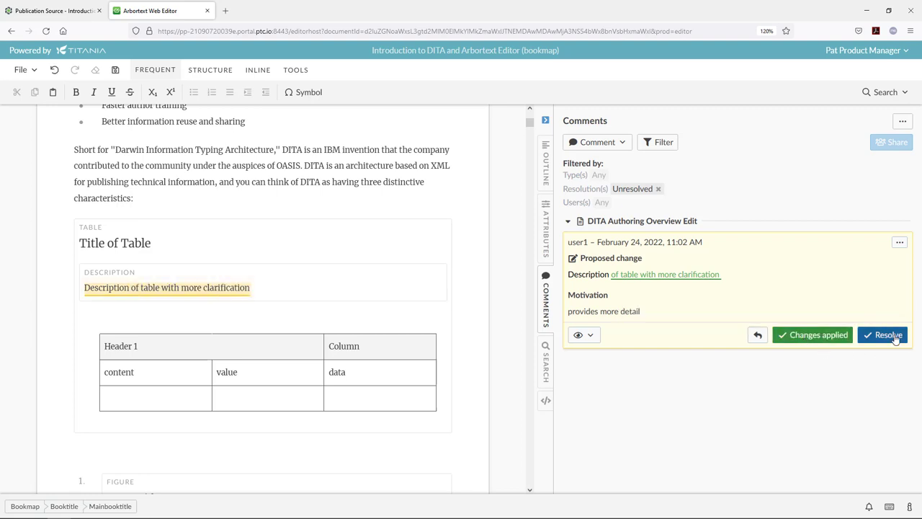
click(895, 339)
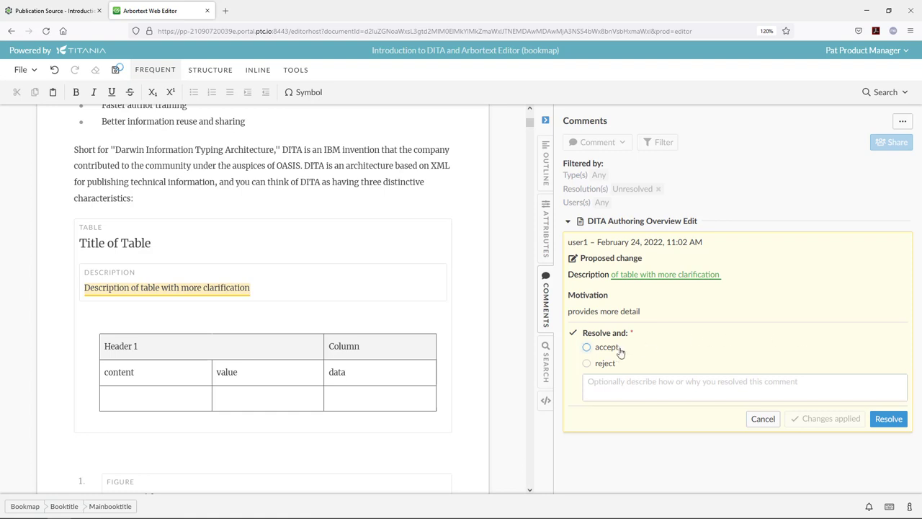
click(618, 381)
text(Ac)
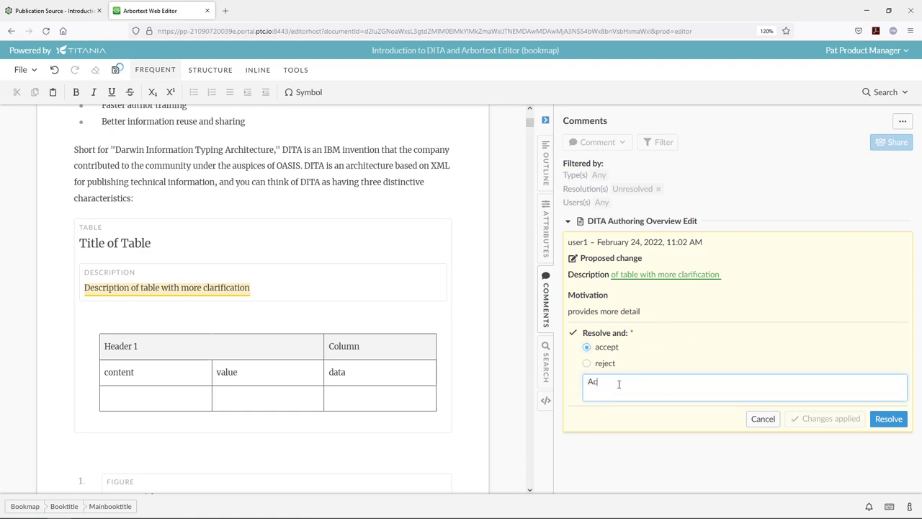
text(cepted Changes)
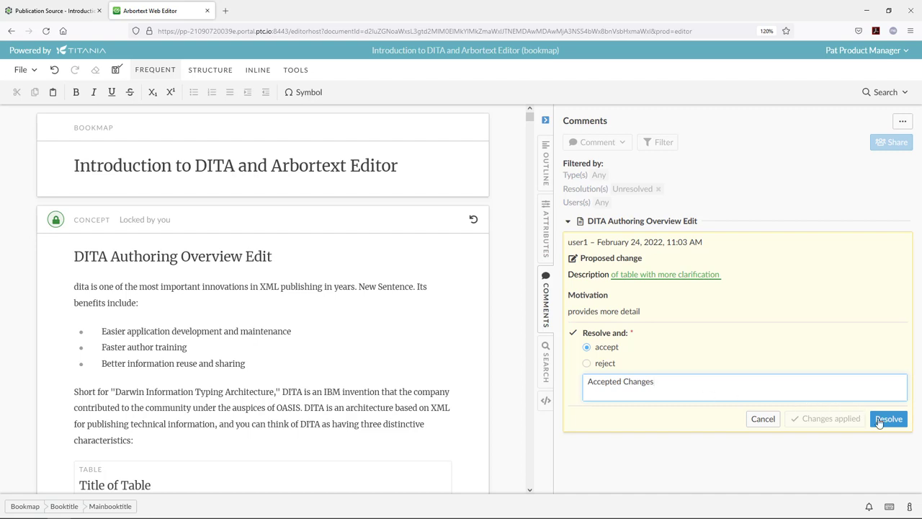
click(883, 420)
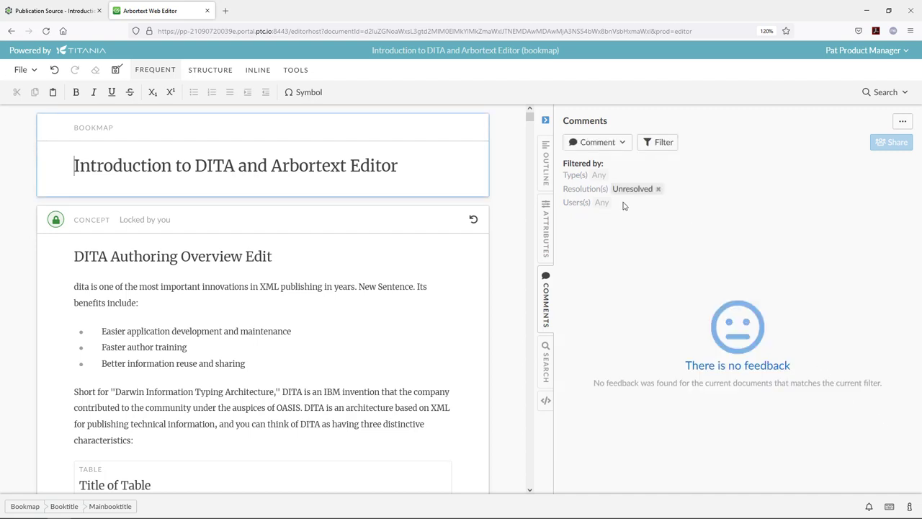